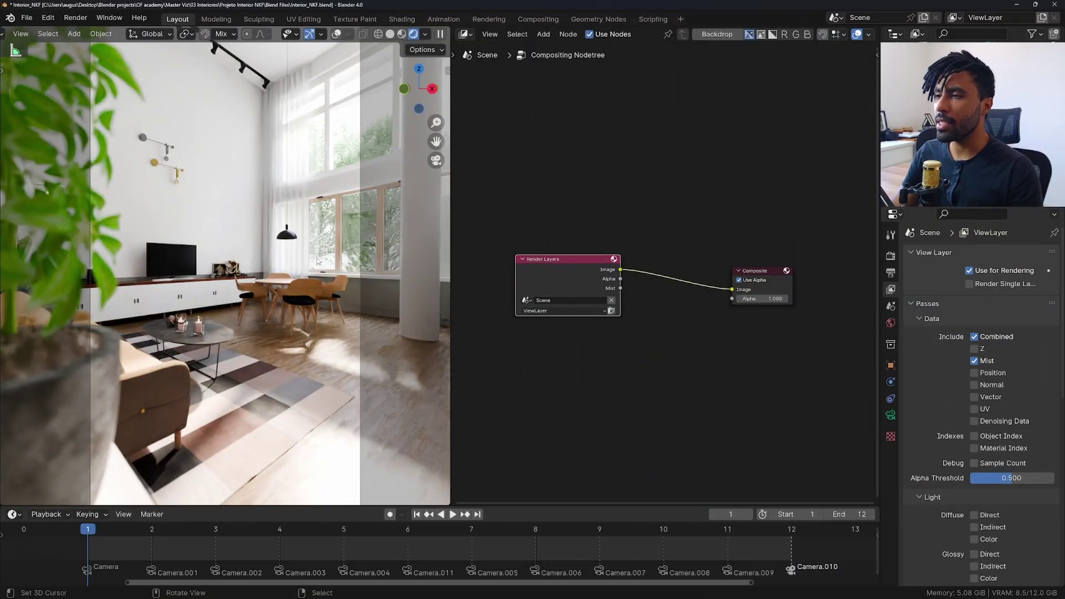
Set the viewport compositor to Always and return to the camera view
middle_click_drag(236, 294, 289, 282)
key("KP_0")
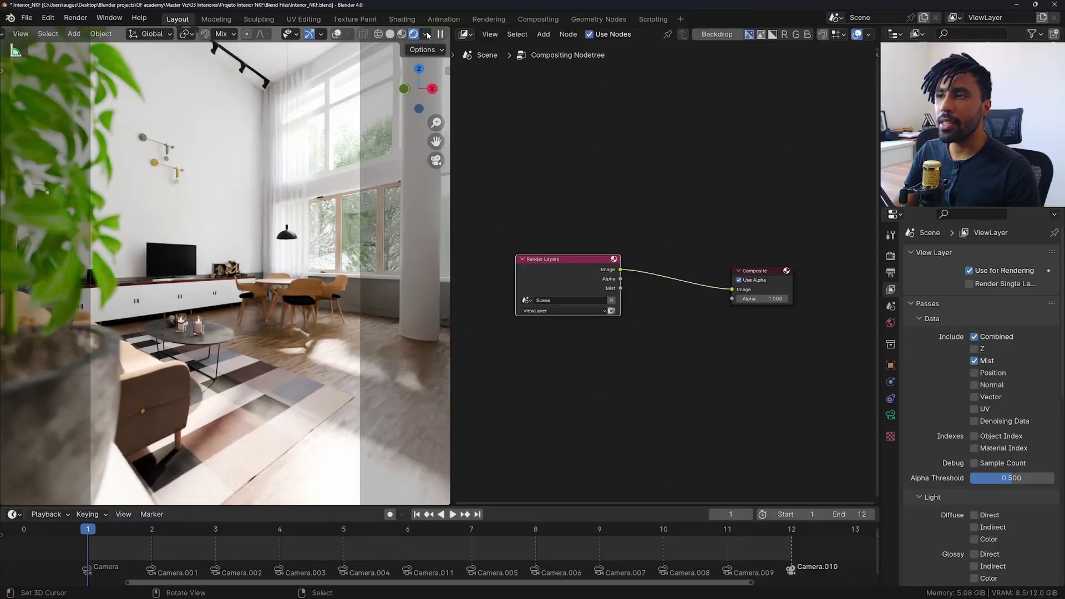
left_click(426, 34)
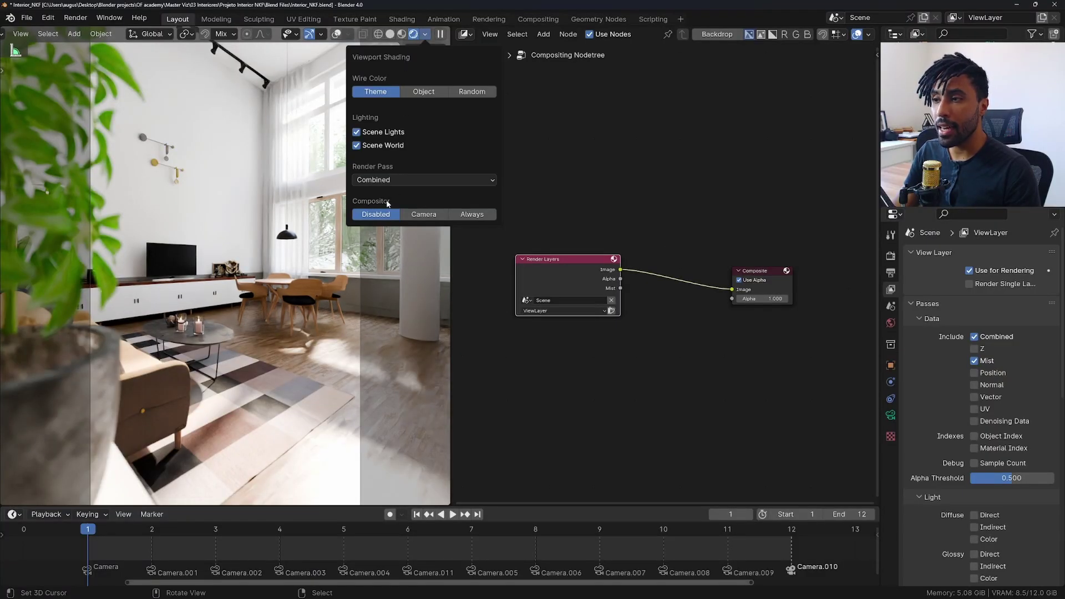
left_click(427, 219)
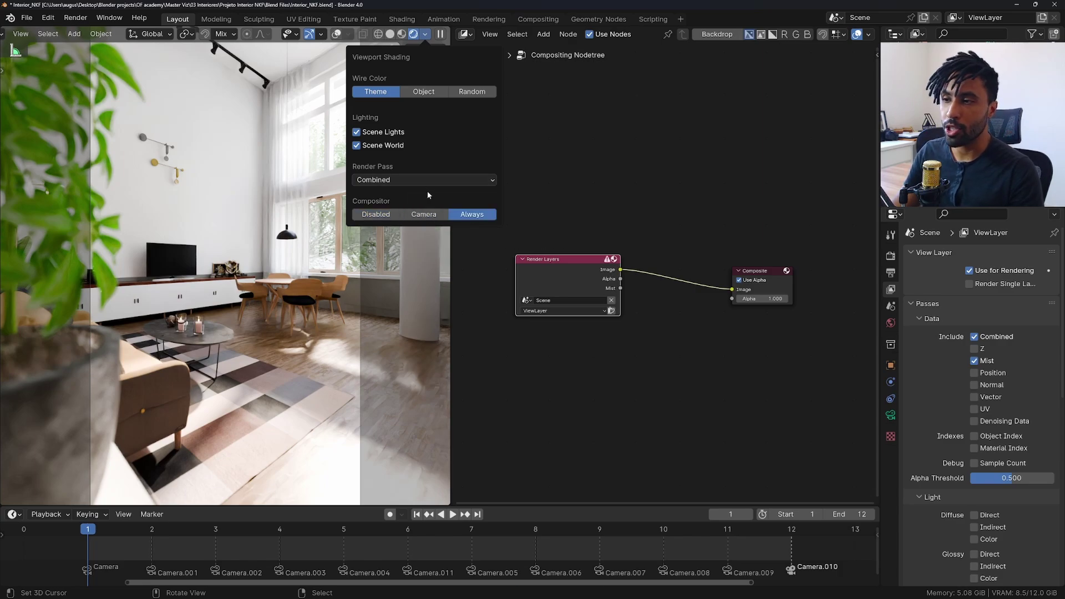
left_click(424, 214)
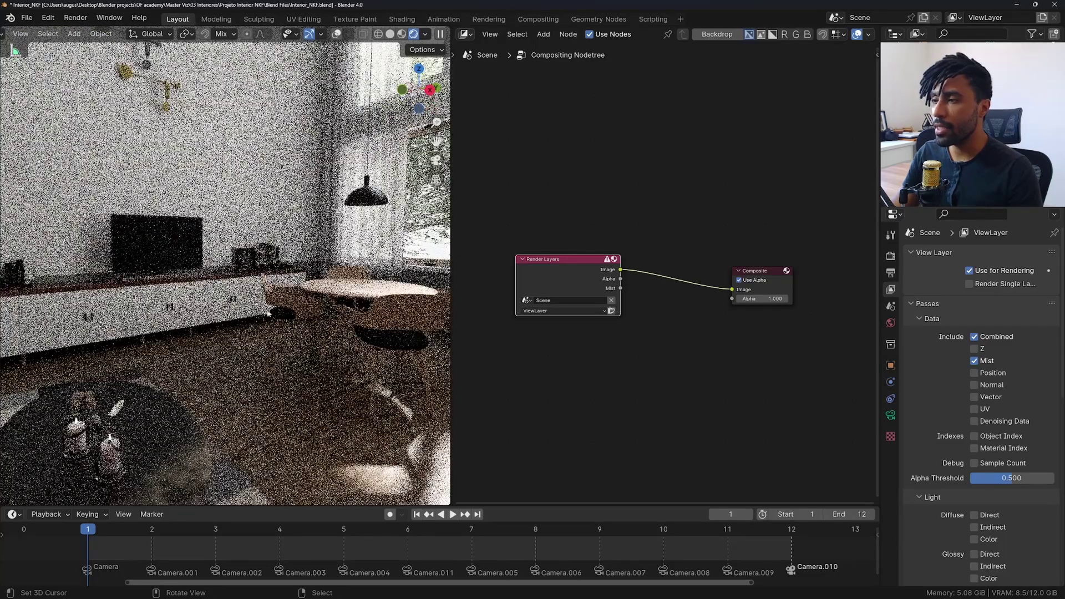
key("KP_0")
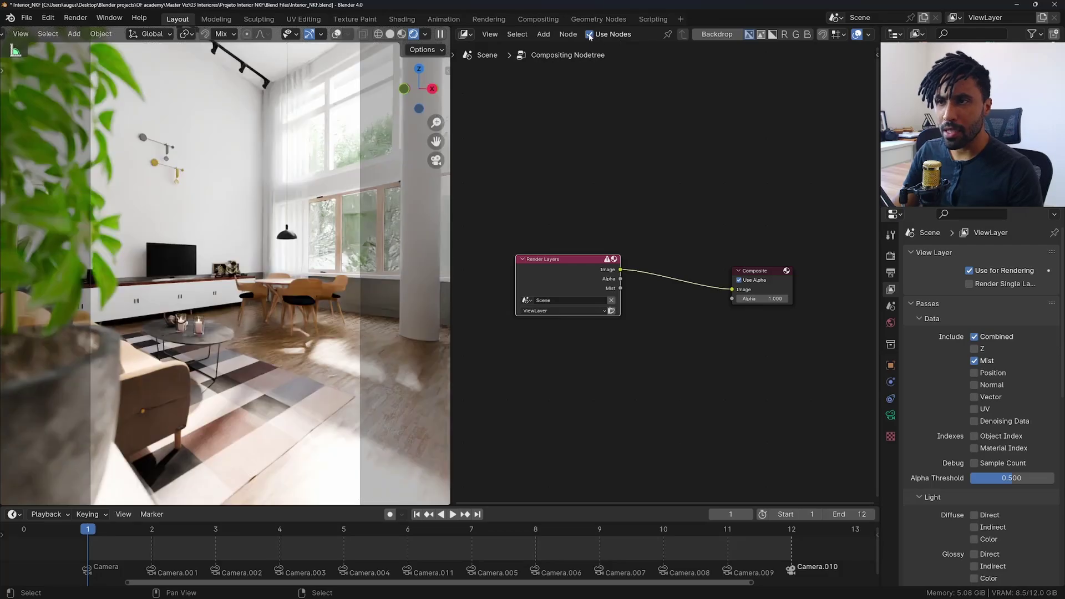
Confirm the node area's editor type is Compositor
left_click(589, 34)
left_click(465, 34)
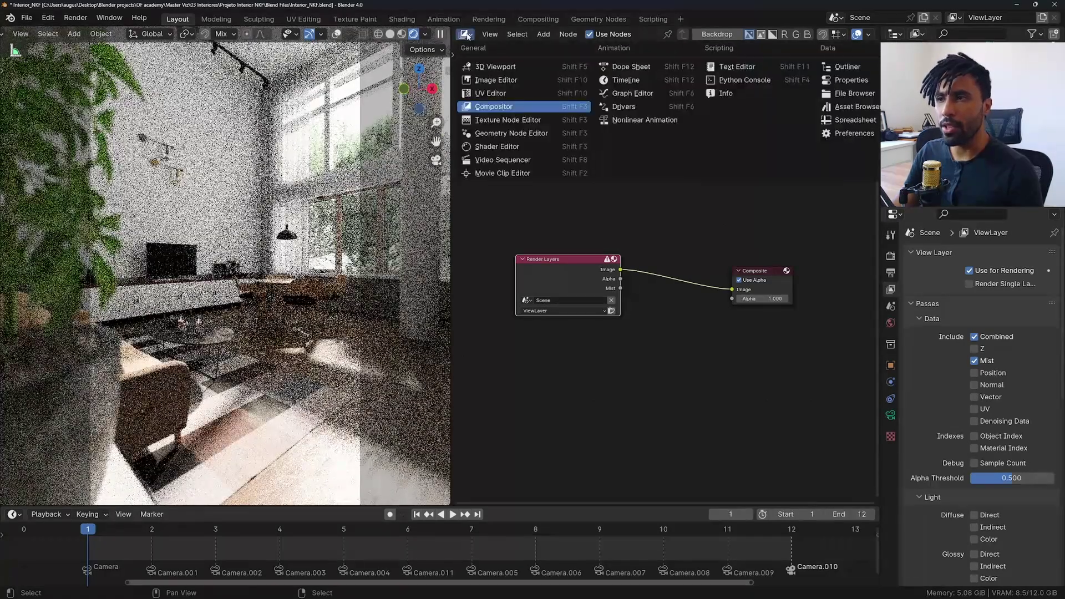
left_click(498, 107)
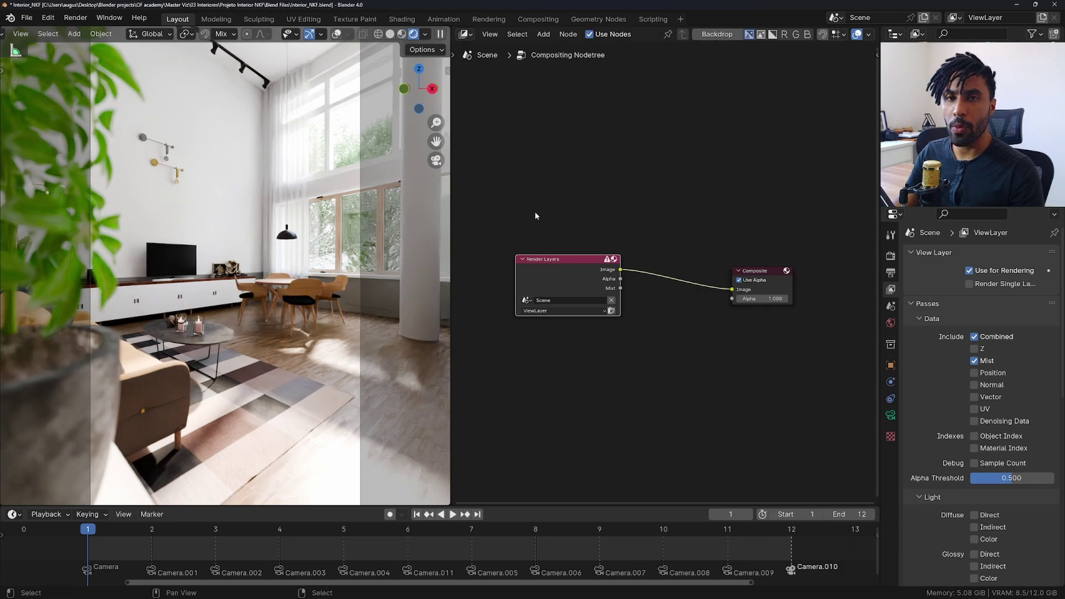
Add a Color Balance node by searching 'color bal' in the Add menu
key("shift+a")
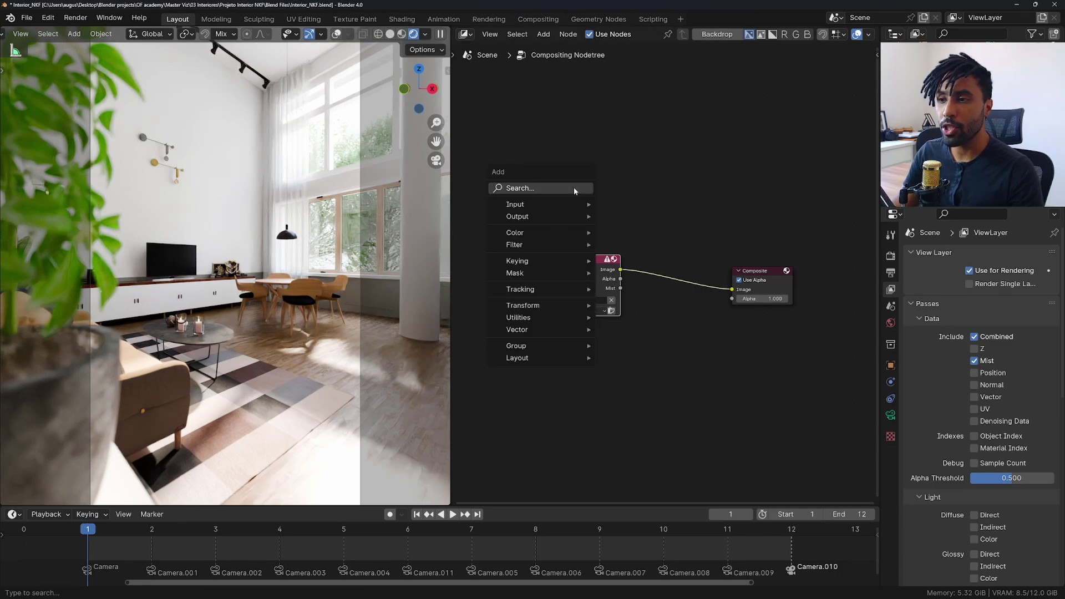
left_click(538, 188)
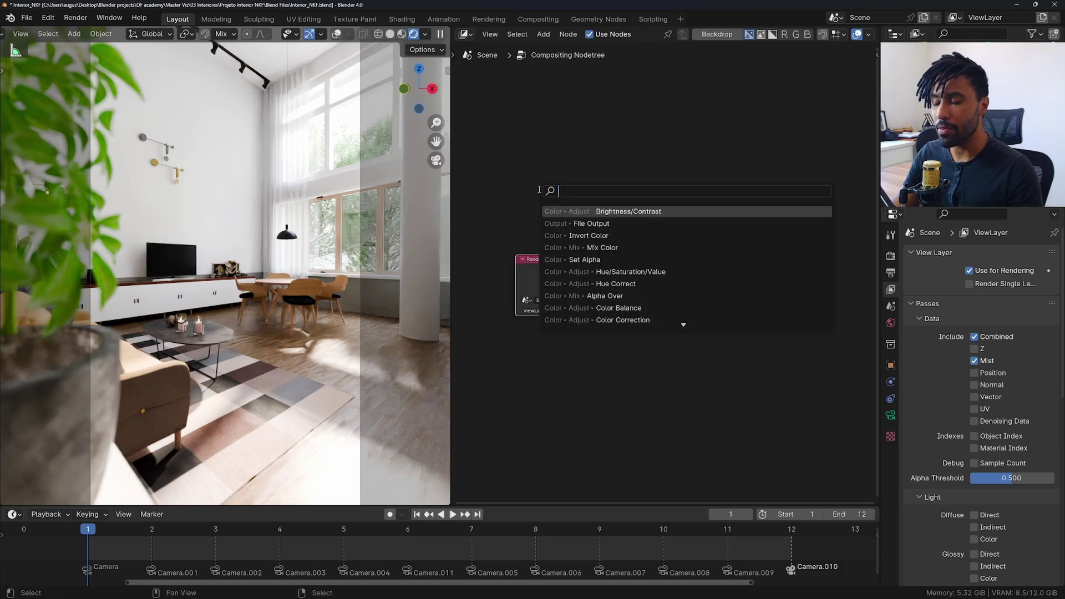
type("color bal")
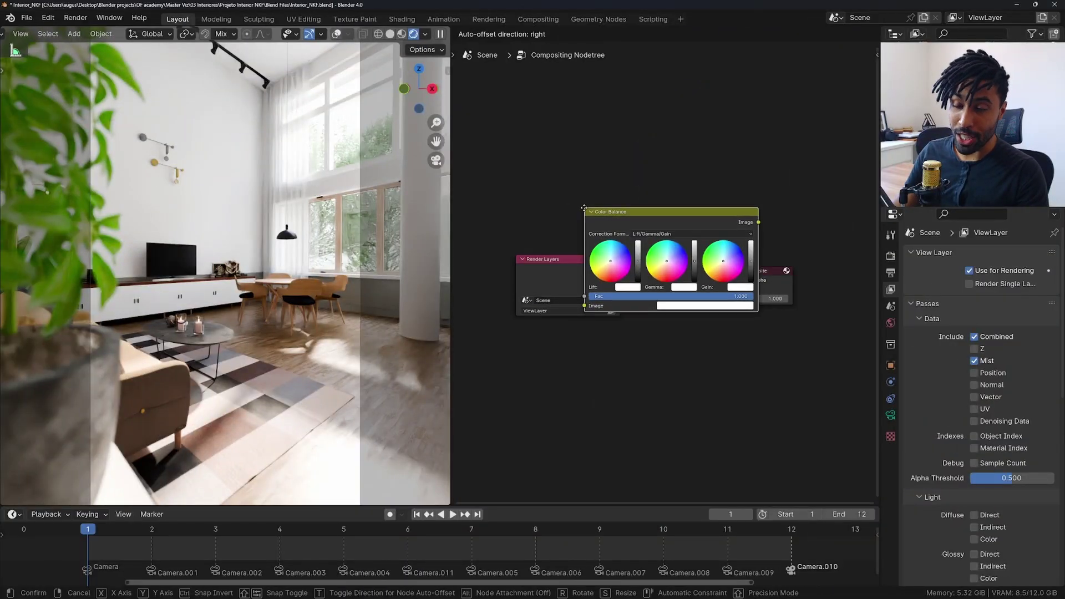
Drop the Color Balance node onto the Render Layers–Composite link
left_click_drag(581, 254, 658, 254)
left_click(659, 254)
scroll(606, 225, "up", 3)
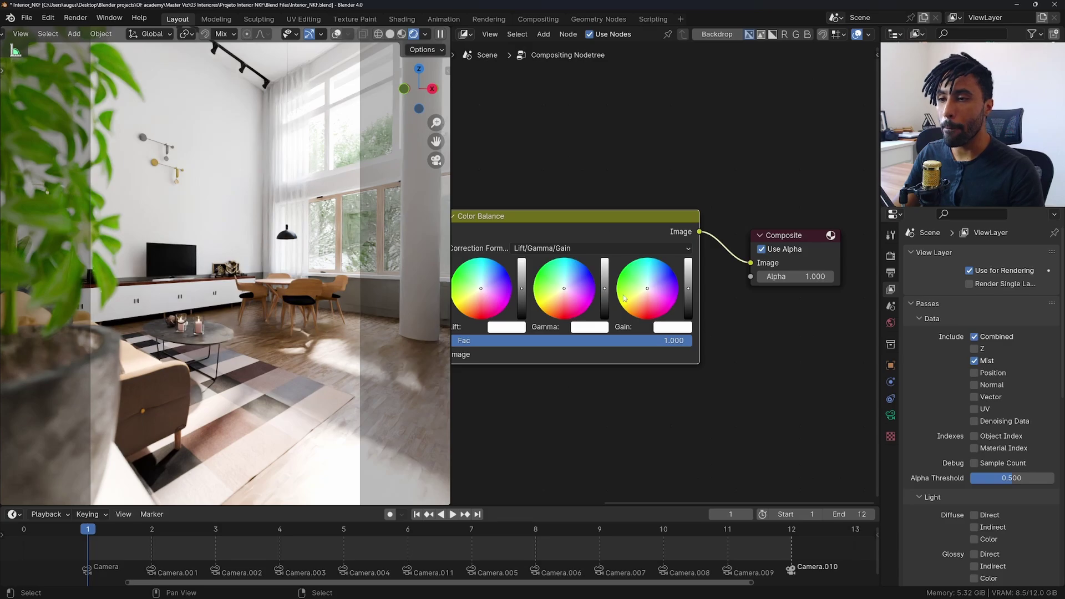
Test tinting the Gain red, Gamma cyan and Lift toward the wheel edge
mouse_move(688, 288)
left_mouse_down()
mouse_move(689, 260)
mouse_move(664, 262)
left_mouse_up()
left_click(646, 320)
left_click_drag(549, 308, 559, 259)
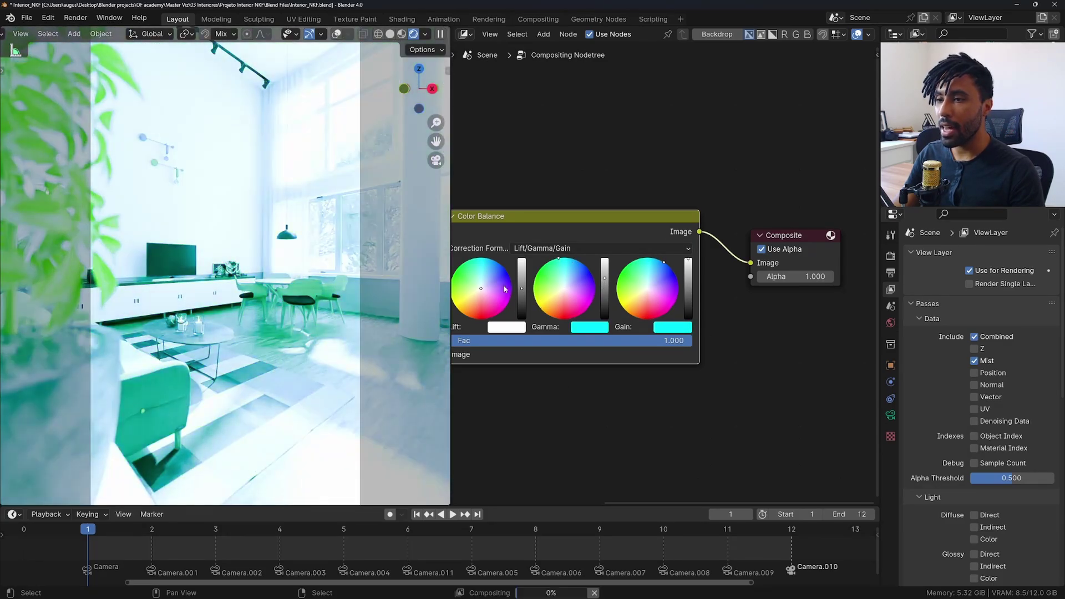
mouse_move(481, 288)
left_mouse_down()
mouse_move(488, 318)
mouse_move(512, 291)
left_mouse_up()
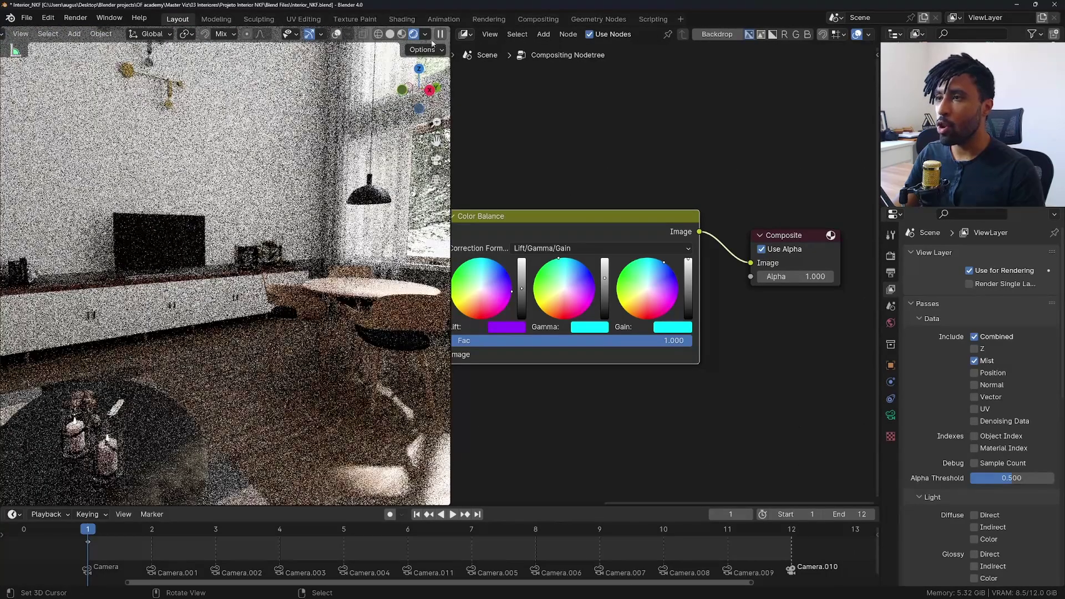
left_click(425, 34)
left_click(405, 179)
left_click(416, 210)
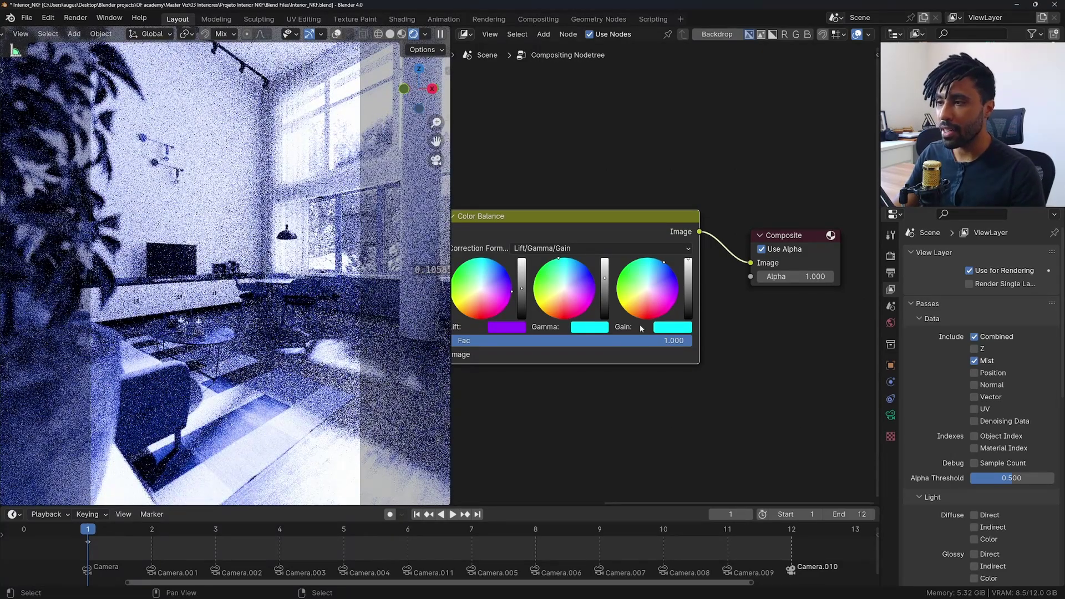
left_click_drag(488, 314, 498, 269)
middle_click_drag(498, 269, 563, 246)
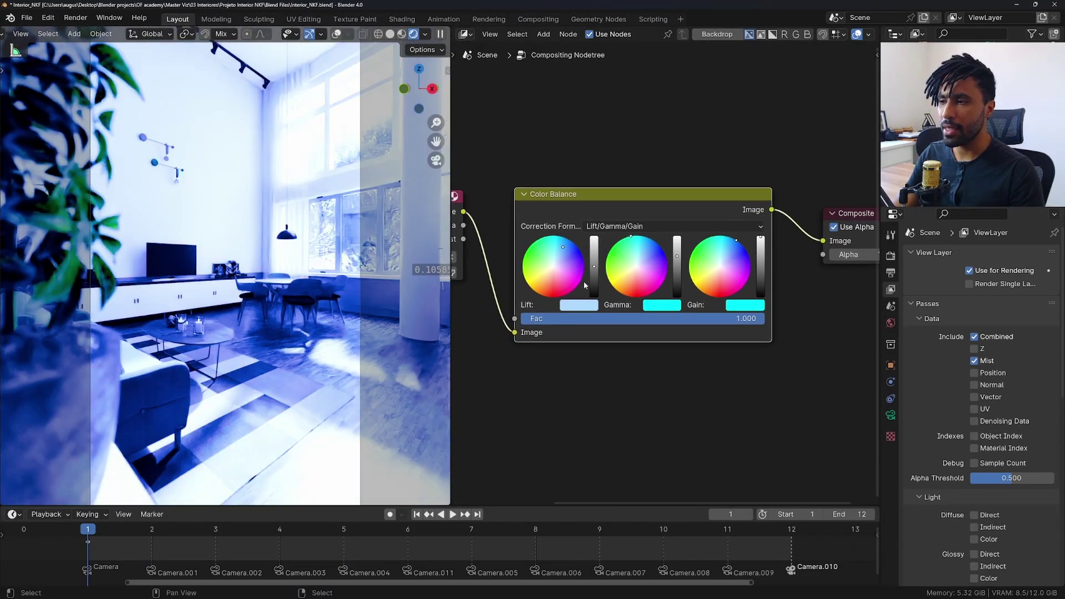
Undo the wheel tweaks, returning Lift, Gamma and Gain to neutral white
key("ctrl+z")
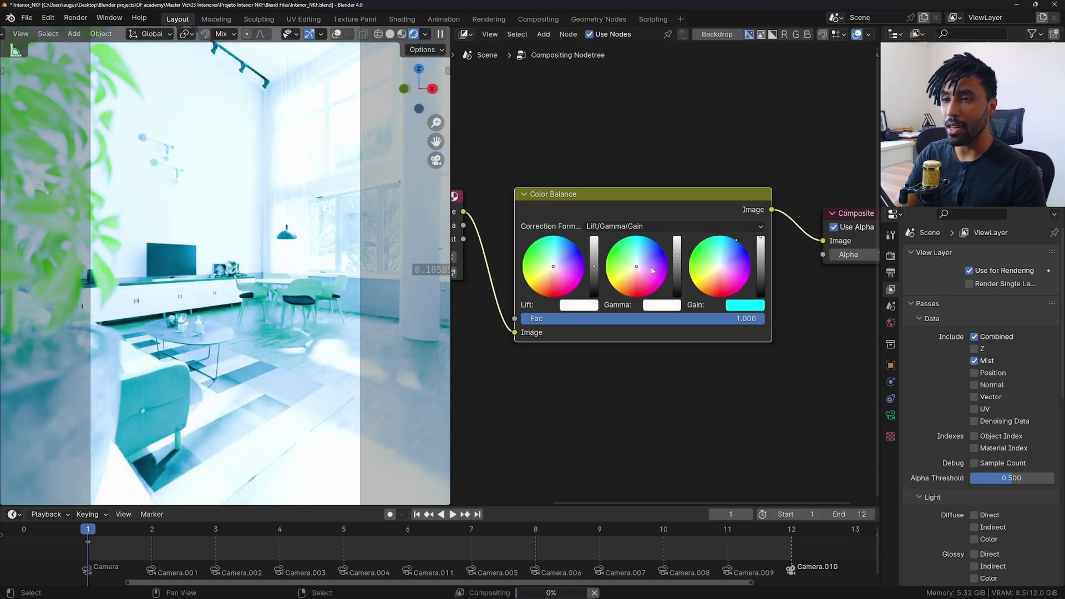
key("ctrl+z")
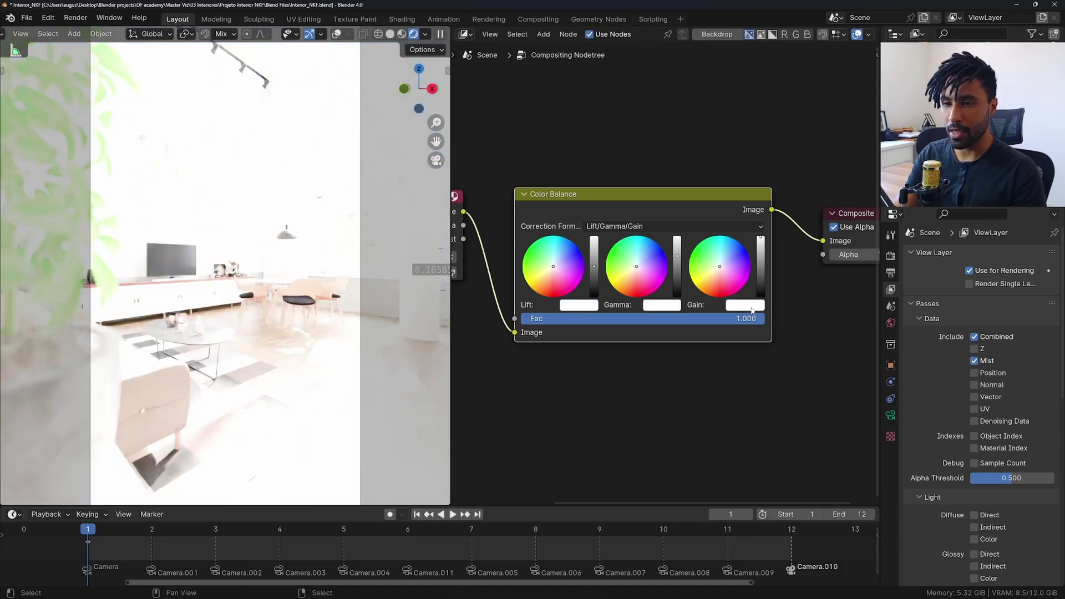
key("ctrl+z")
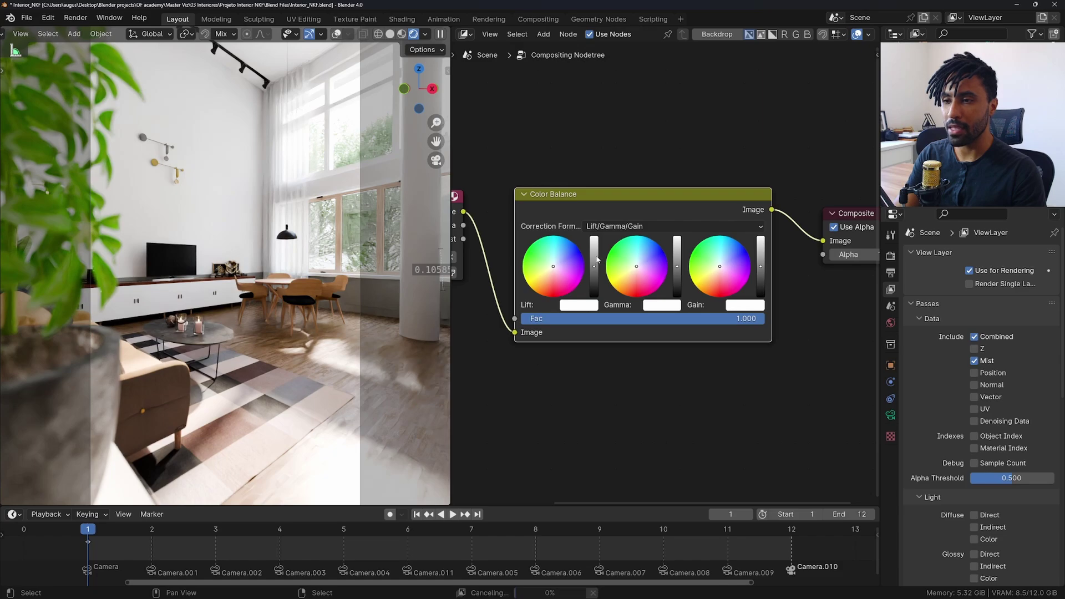
key("BackSpace")
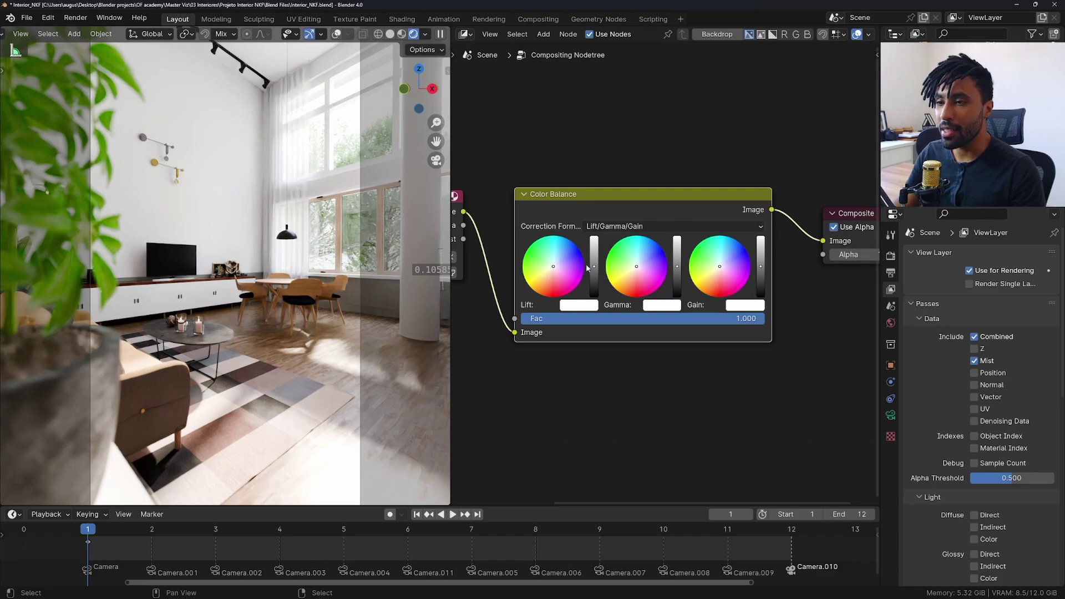
left_click(544, 284)
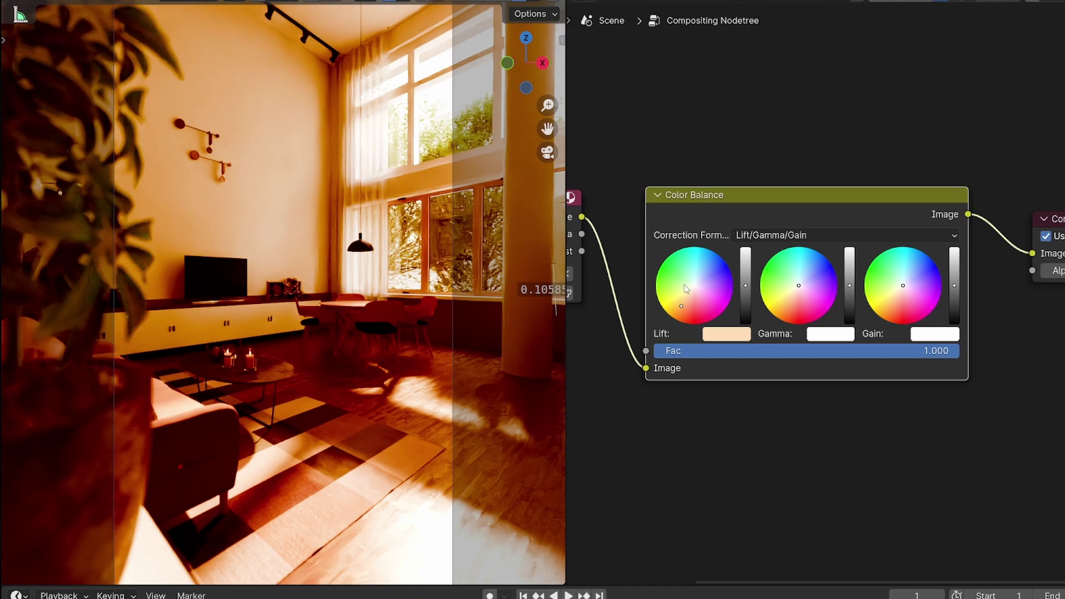
key("BackSpace")
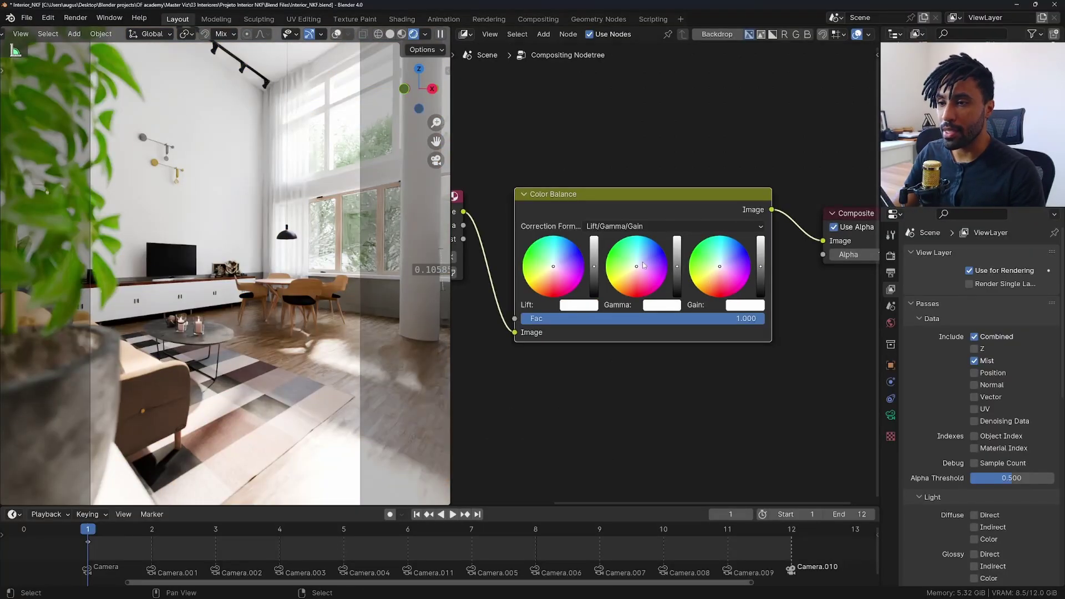
left_click_drag(595, 272, 594, 275)
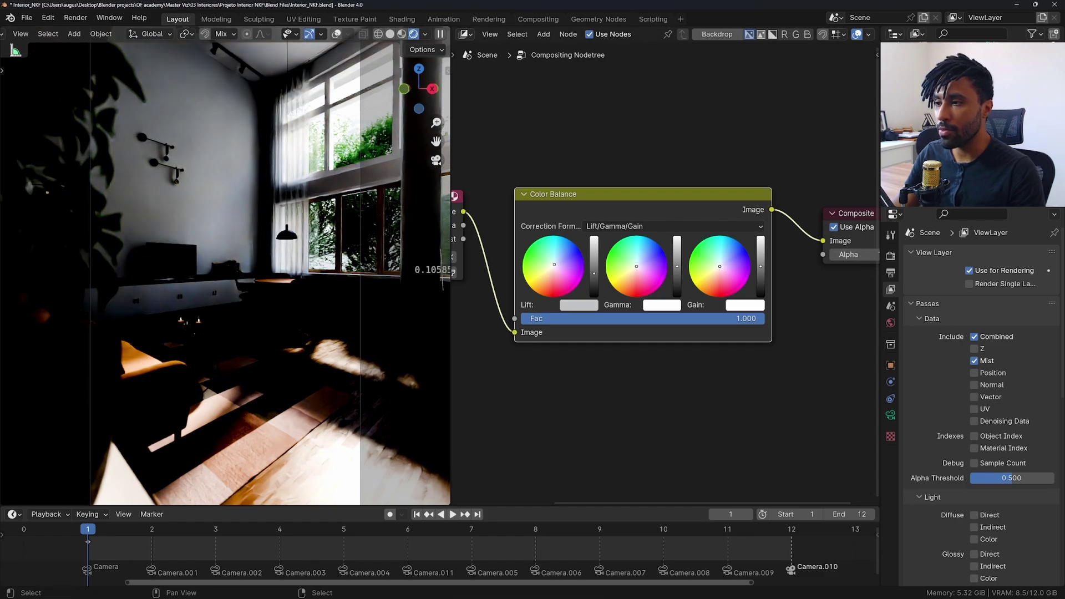
key("BackSpace")
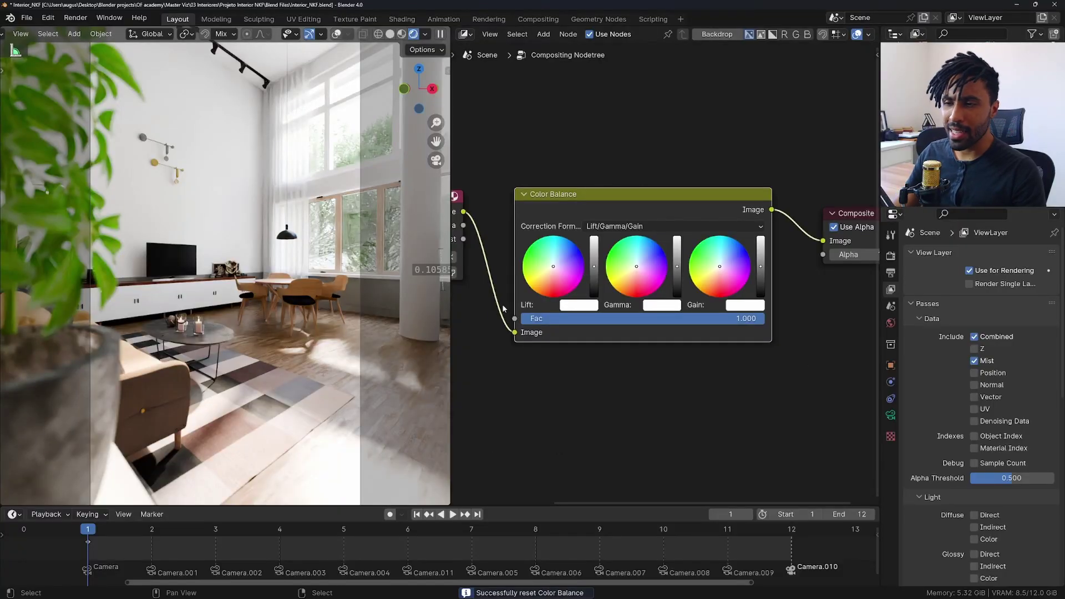
Test a cool blue Lift tint and darker midtones, resetting each to neutral
left_click_drag(553, 267, 555, 264)
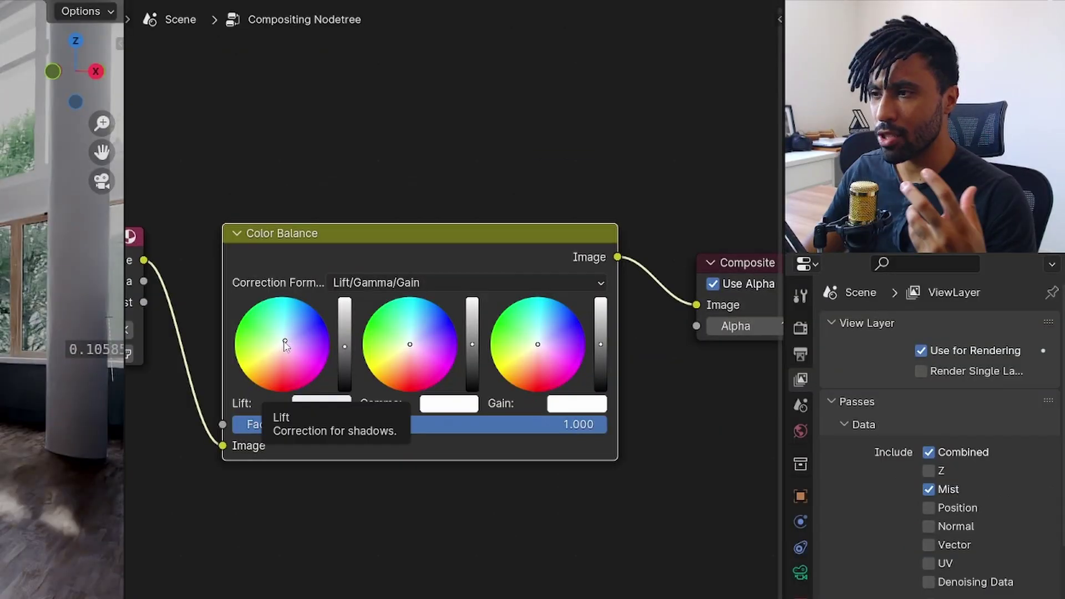
key("BackSpace")
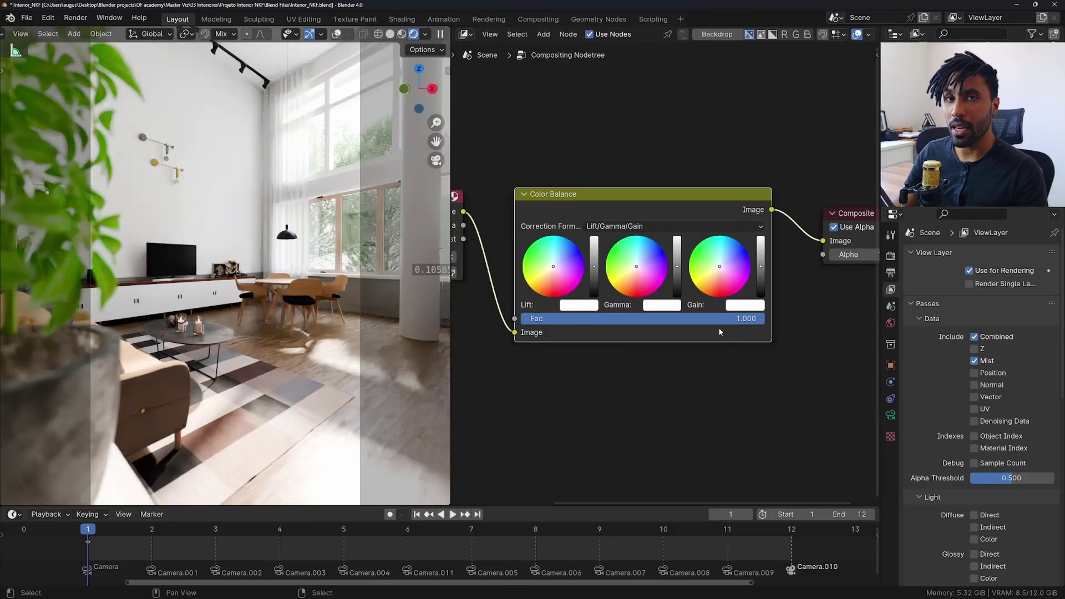
left_click_drag(677, 270, 677, 274)
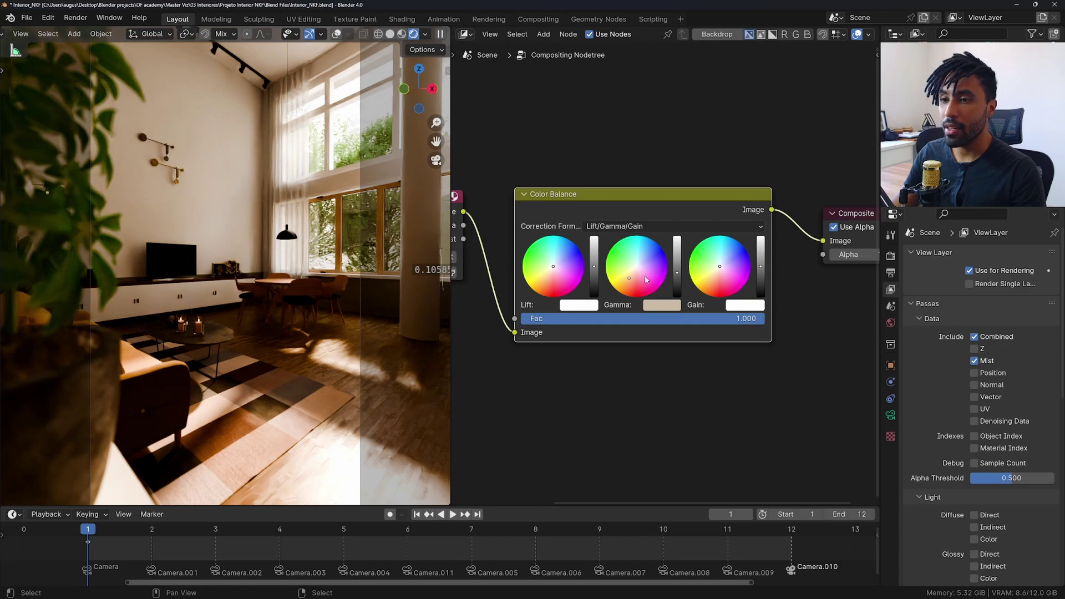
key("BackSpace")
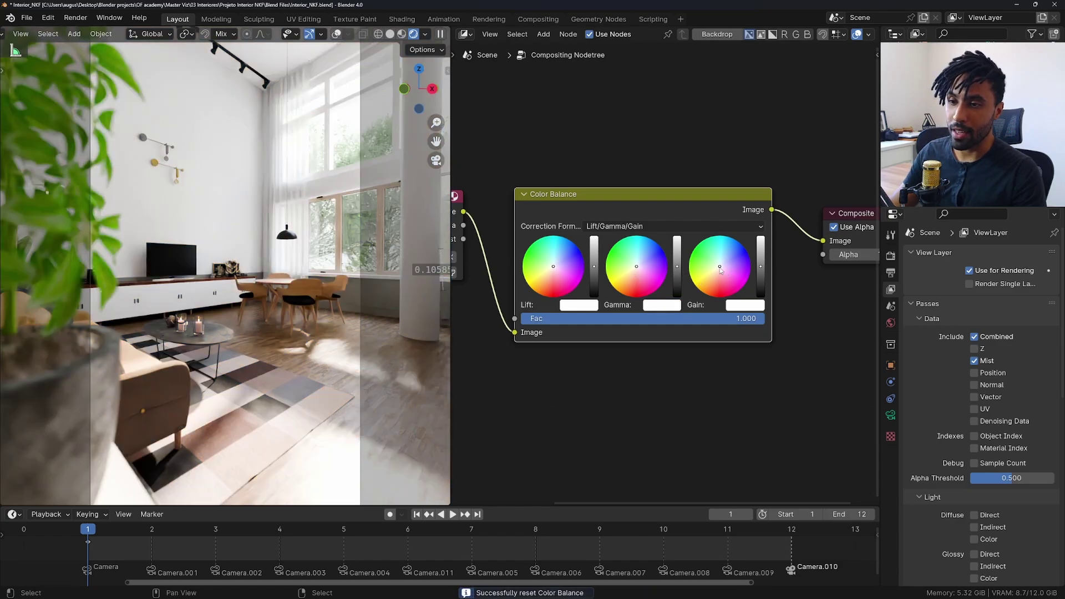
Test a cyan Gain tint and lower Gain brightness, resetting both to white
mouse_move(721, 270)
left_mouse_down()
mouse_move(726, 259)
mouse_move(760, 274)
mouse_move(709, 288)
left_mouse_up()
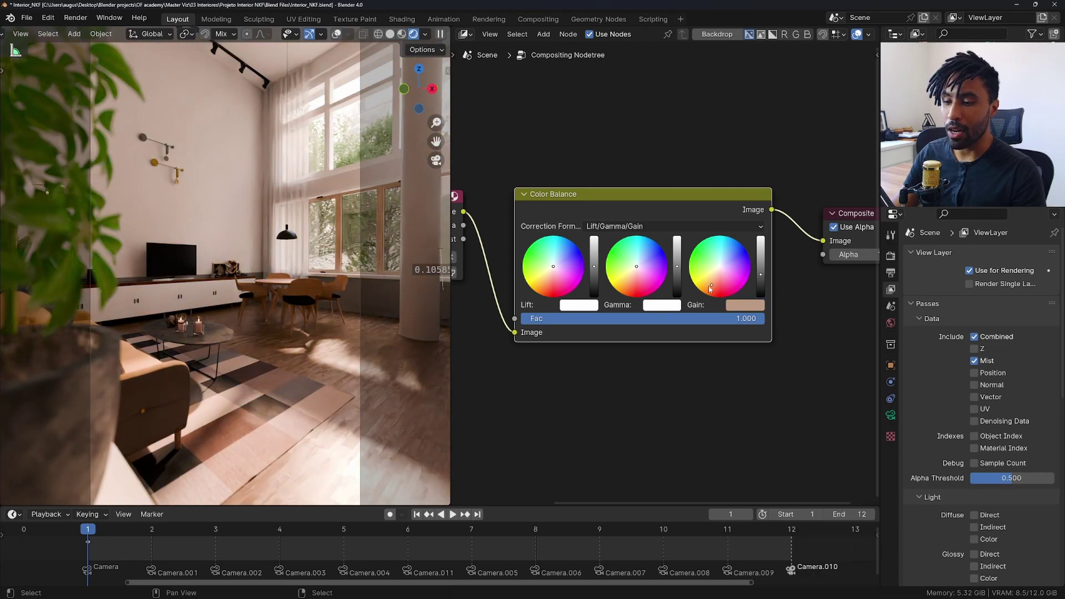
key("BackSpace")
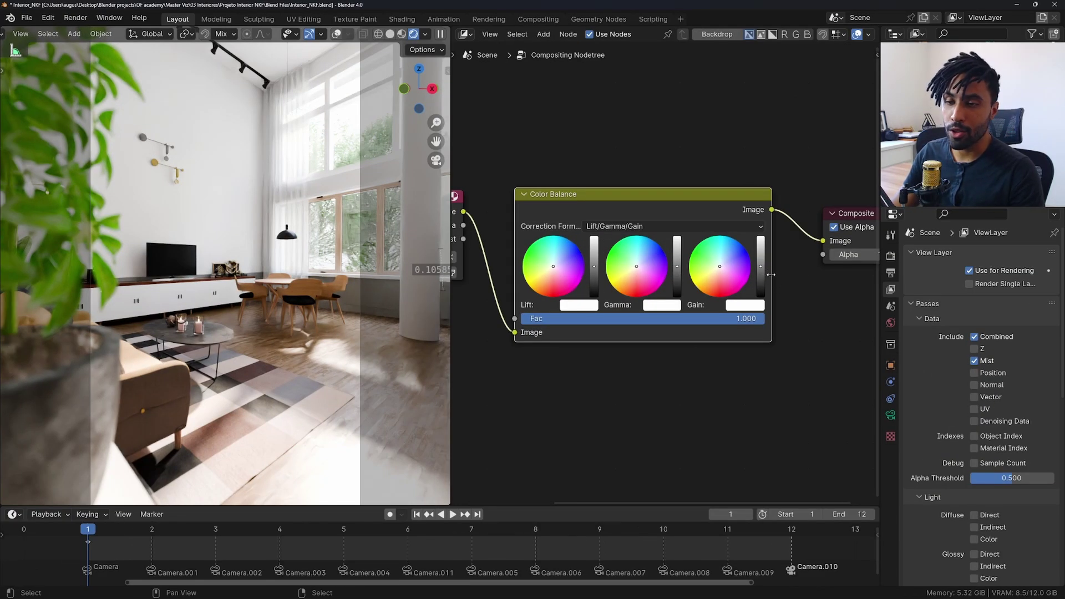
left_click_drag(760, 276, 760, 289)
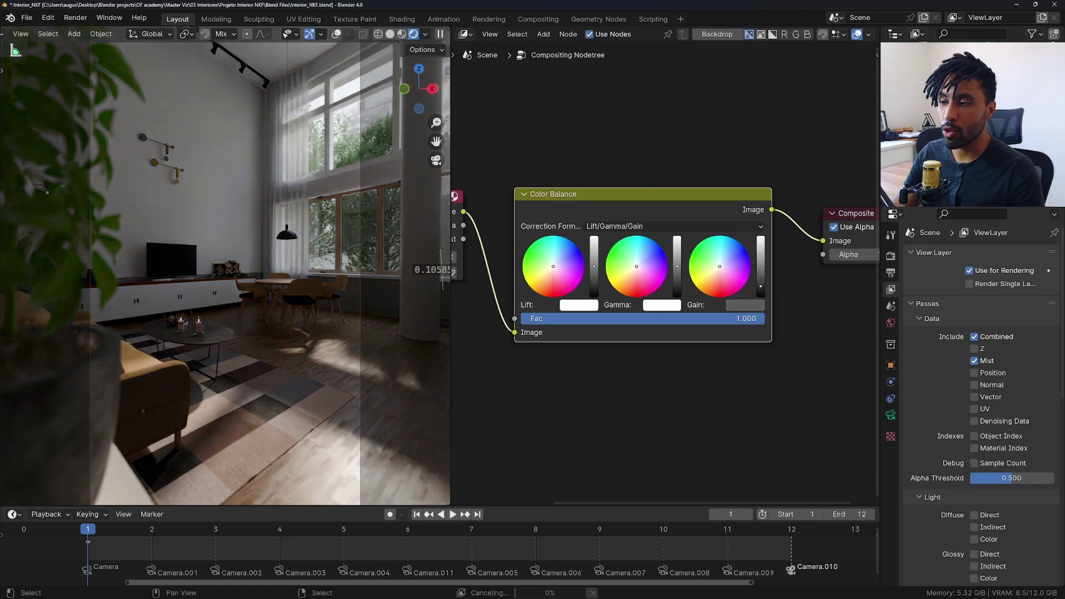
scroll(336, 375, "up", 5)
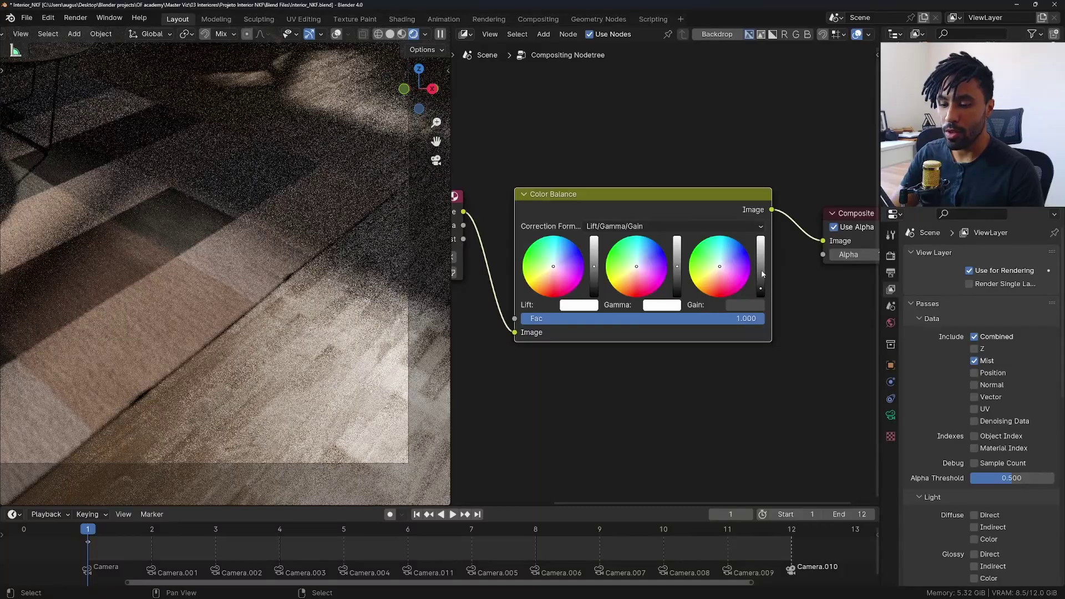
key("BackSpace")
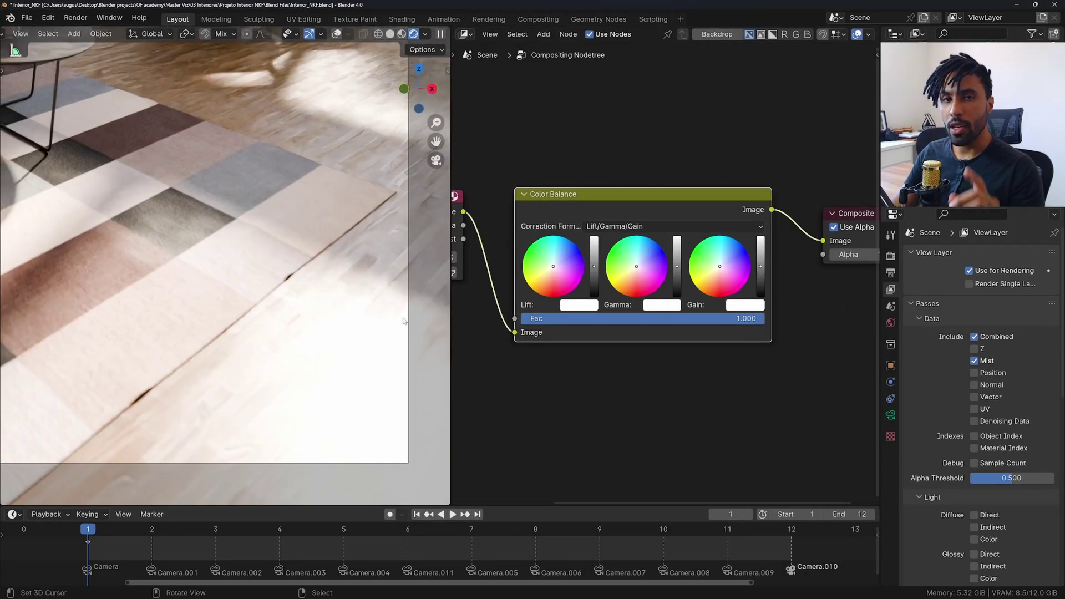
Set the Color Management View Transform to False Color in Render Properties
left_click(891, 255)
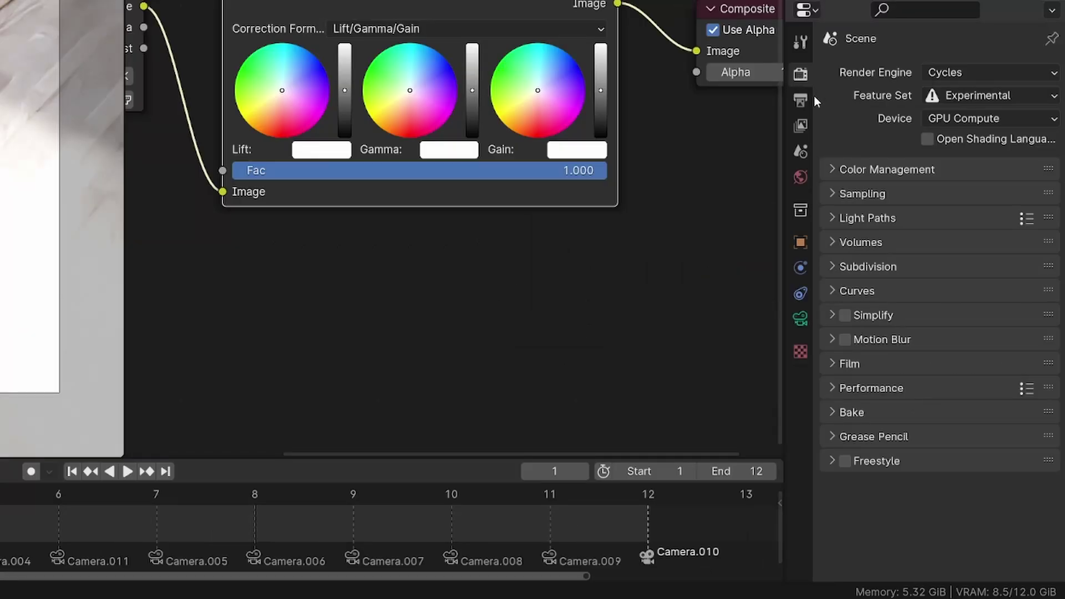
left_click(903, 172)
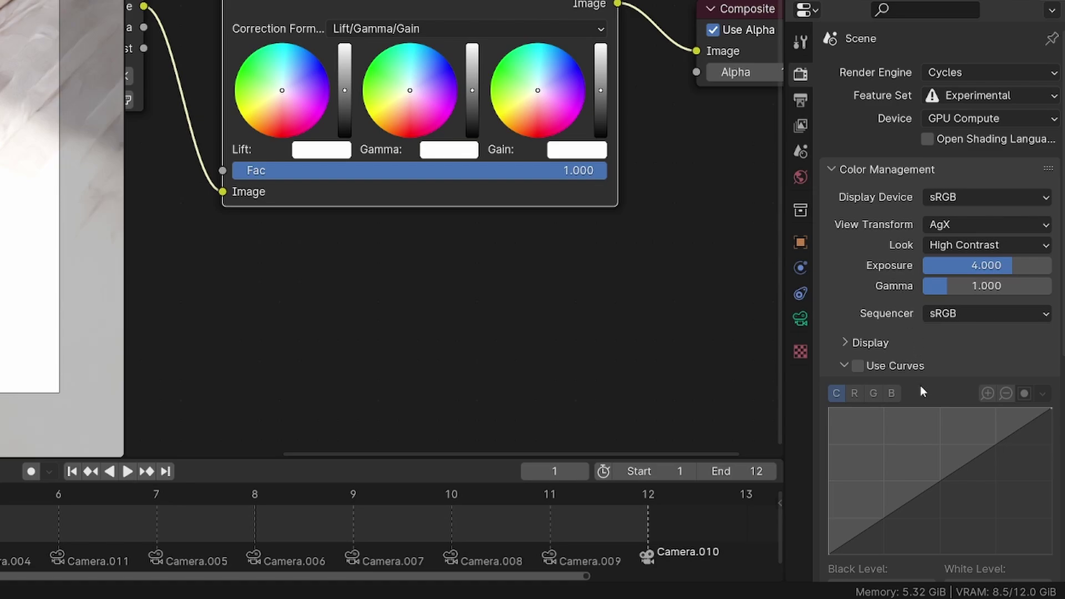
left_click(919, 367)
scroll(962, 261, "down", 3)
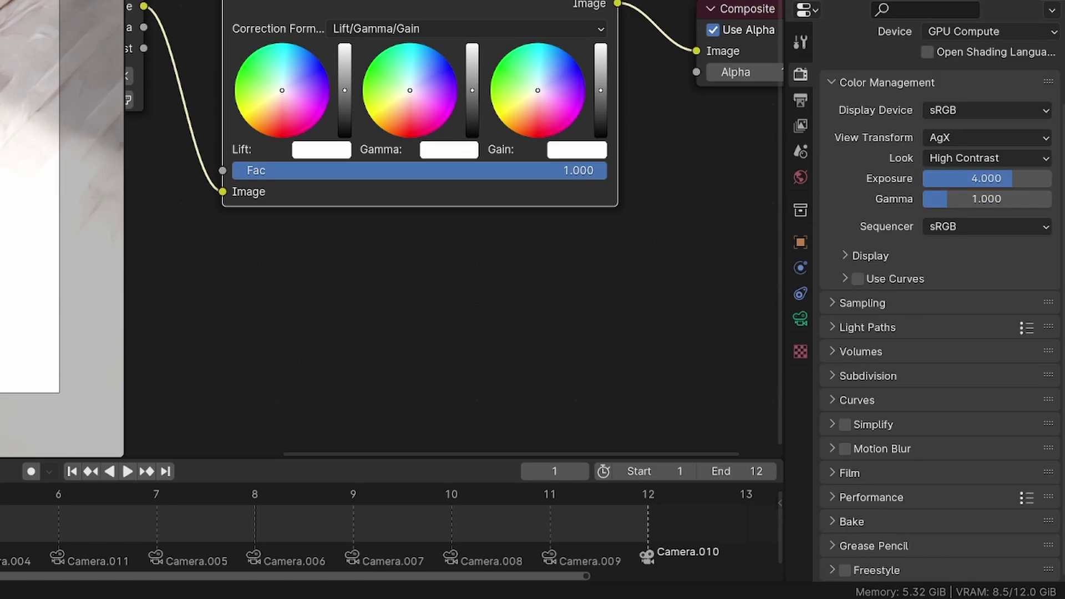
scroll(913, 364, "up", 3)
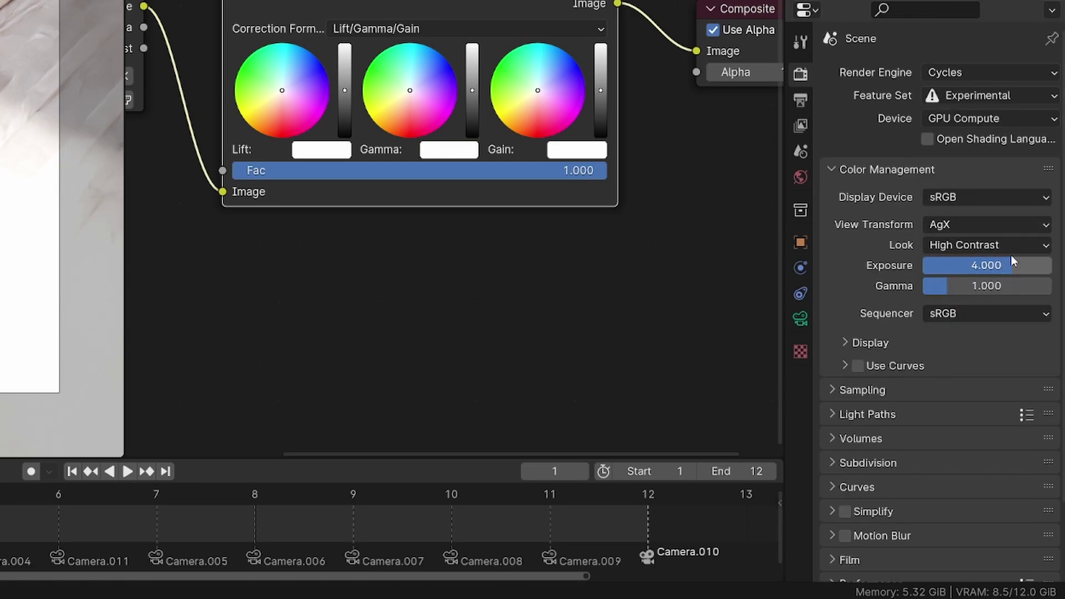
left_click(963, 230)
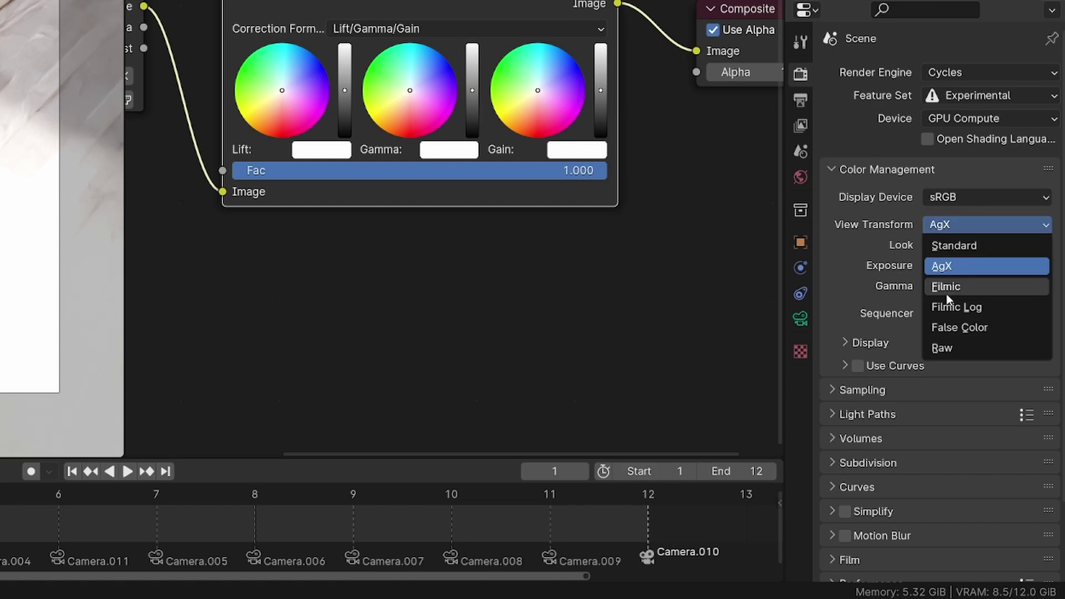
left_click(968, 327)
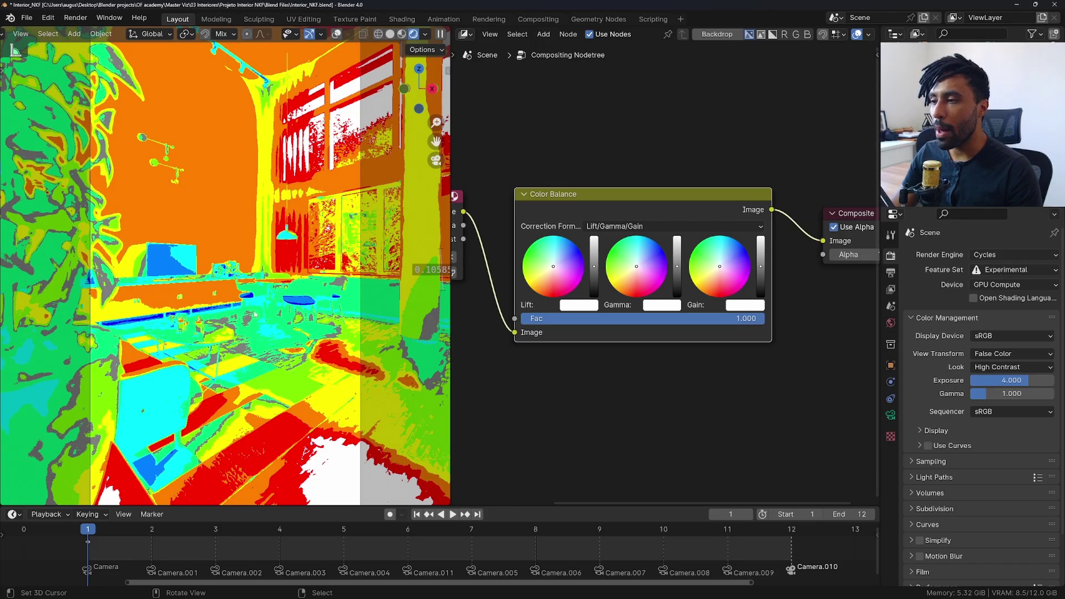
Darken the Gain to compare, then reset Exposure to 0 and Gain to white
scroll(254, 315, "up", 2)
scroll(261, 322, "up", 2)
scroll(266, 327, "up", 1)
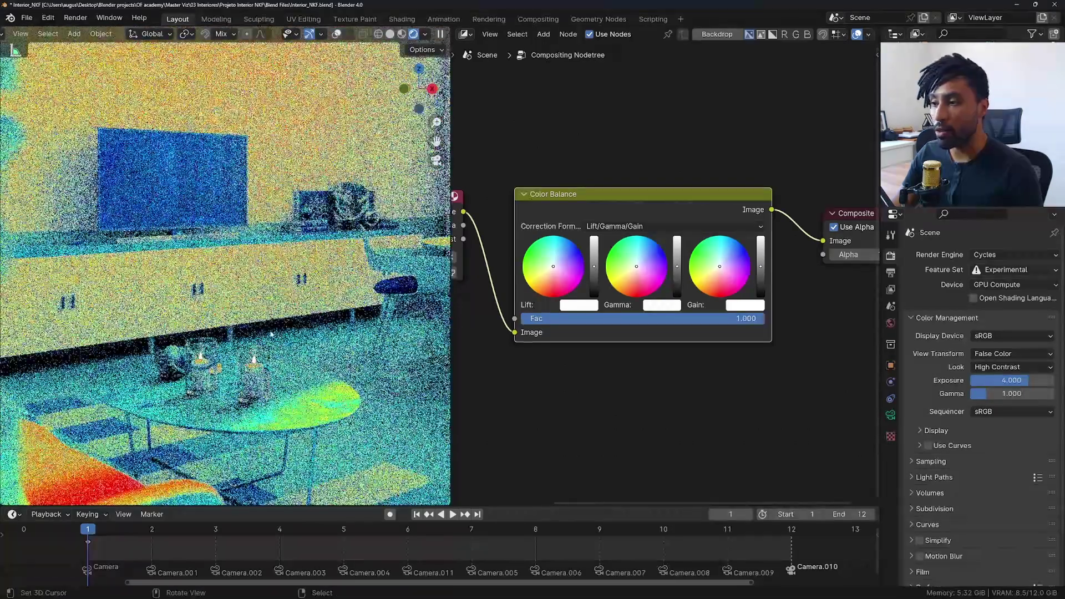
scroll(312, 318, "down", 2)
scroll(312, 319, "down", 2)
scroll(313, 320, "down", 2)
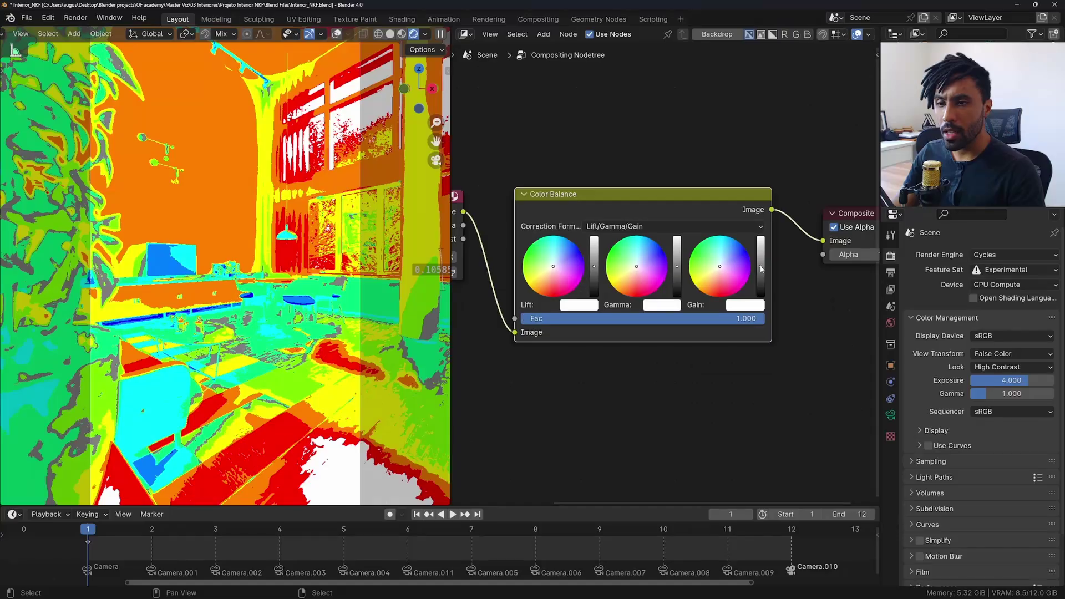
left_click_drag(600, 383, 601, 388)
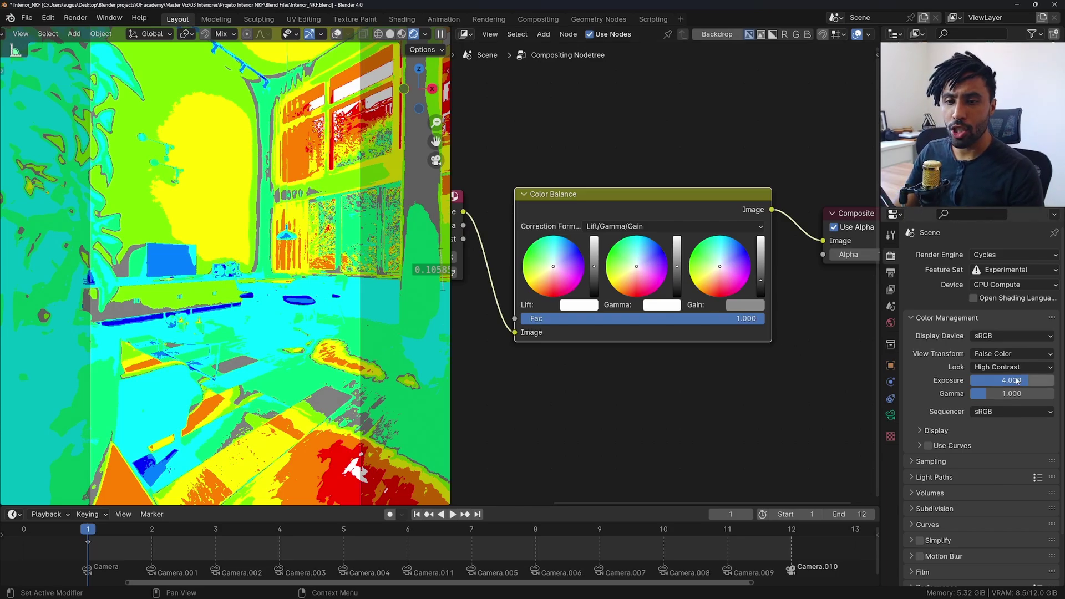
key("BackSpace")
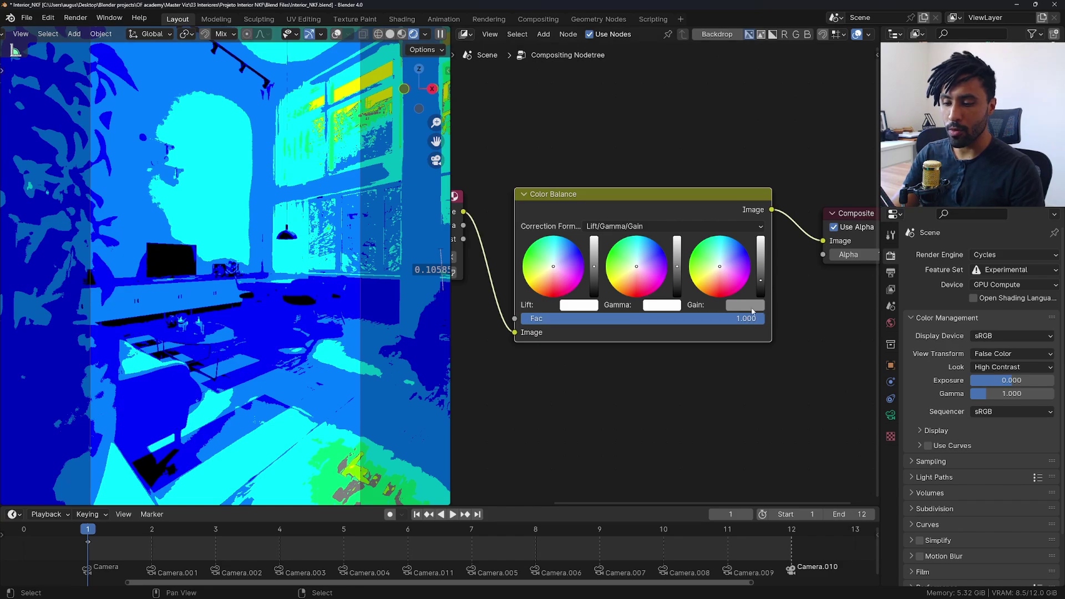
key("BackSpace")
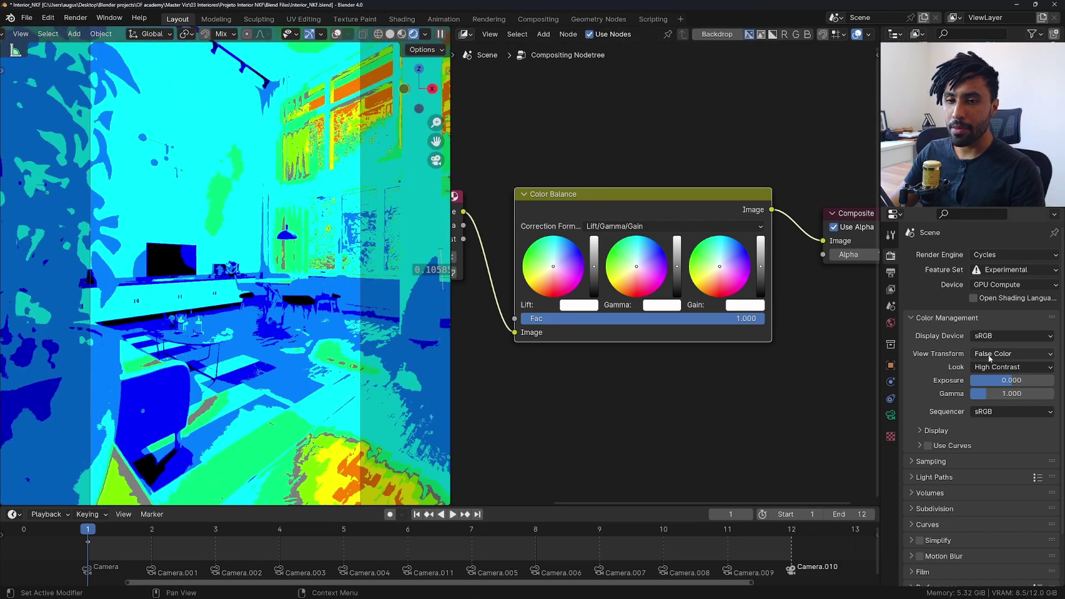
left_click(993, 353)
Switch back to AgX at Exposure 4, lower Gain slightly, and compare by muting the node
left_click(983, 382)
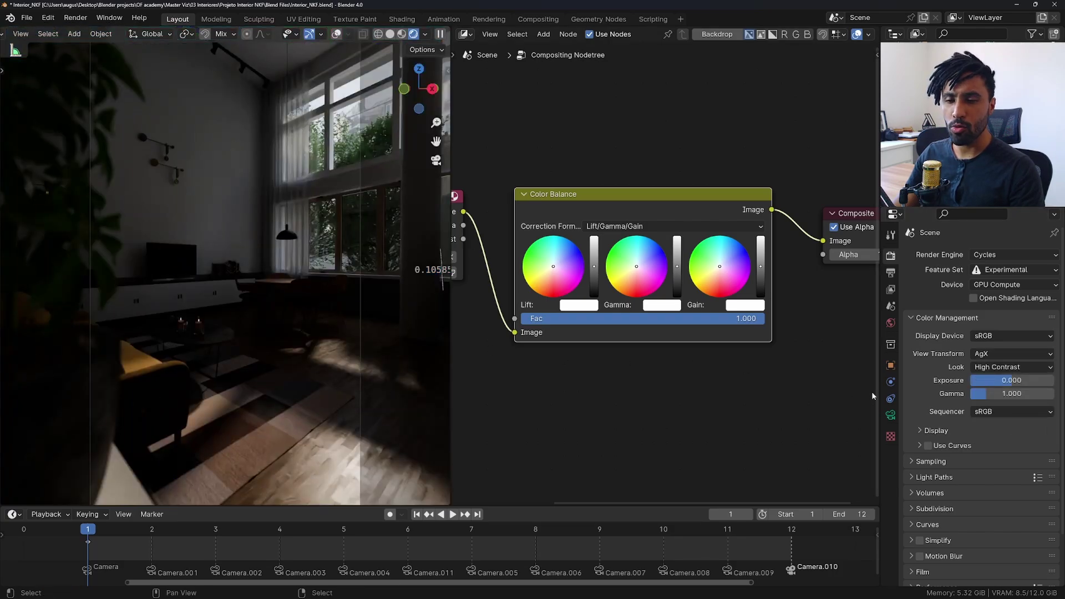
left_click(1016, 380)
type("4")
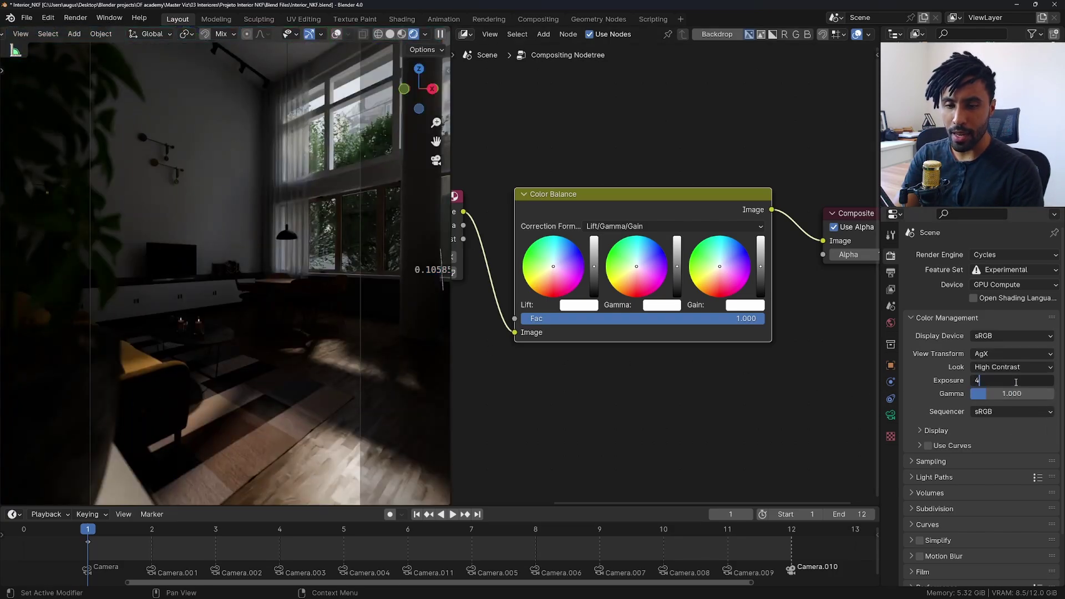
key("Return")
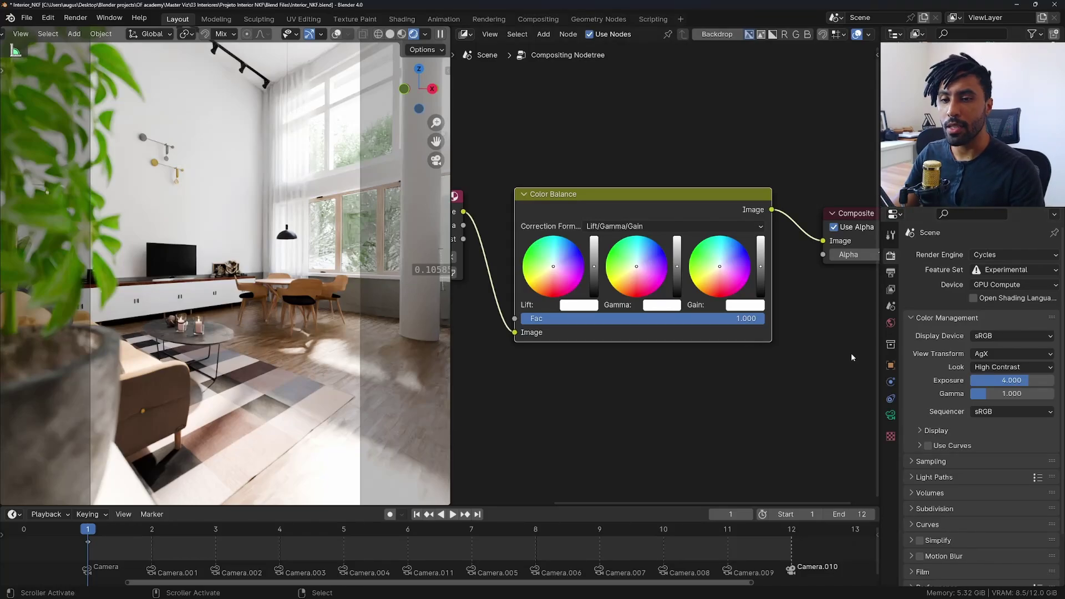
left_click_drag(761, 266, 760, 283)
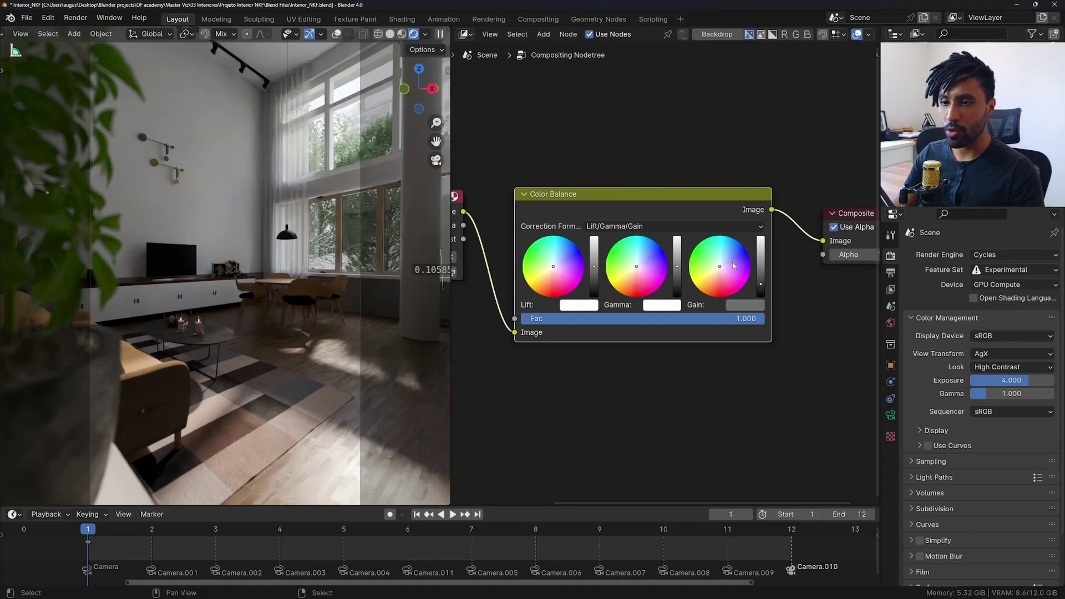
key("m")
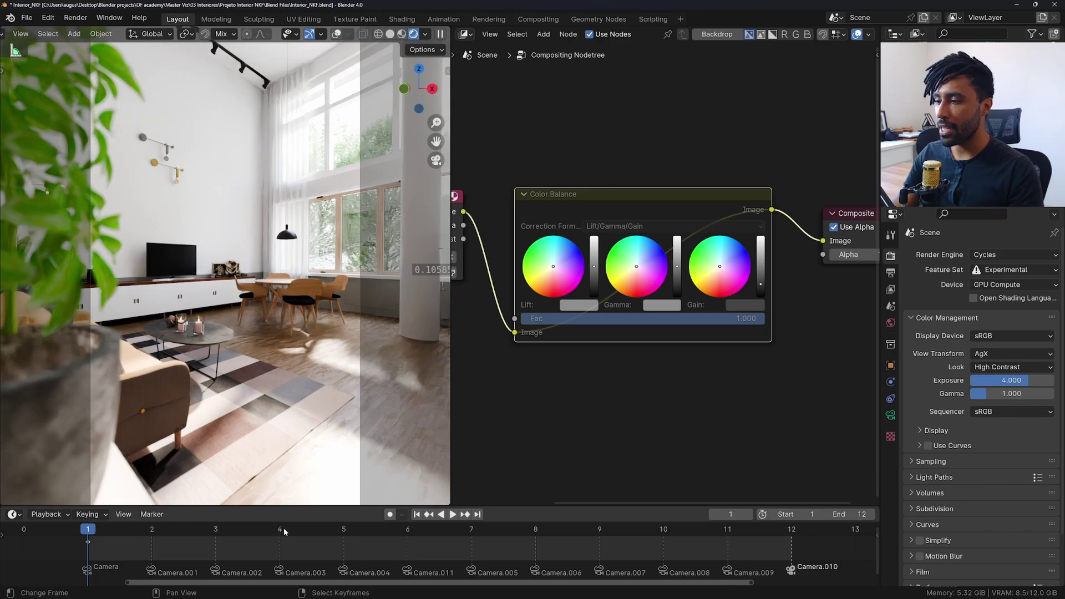
key("m")
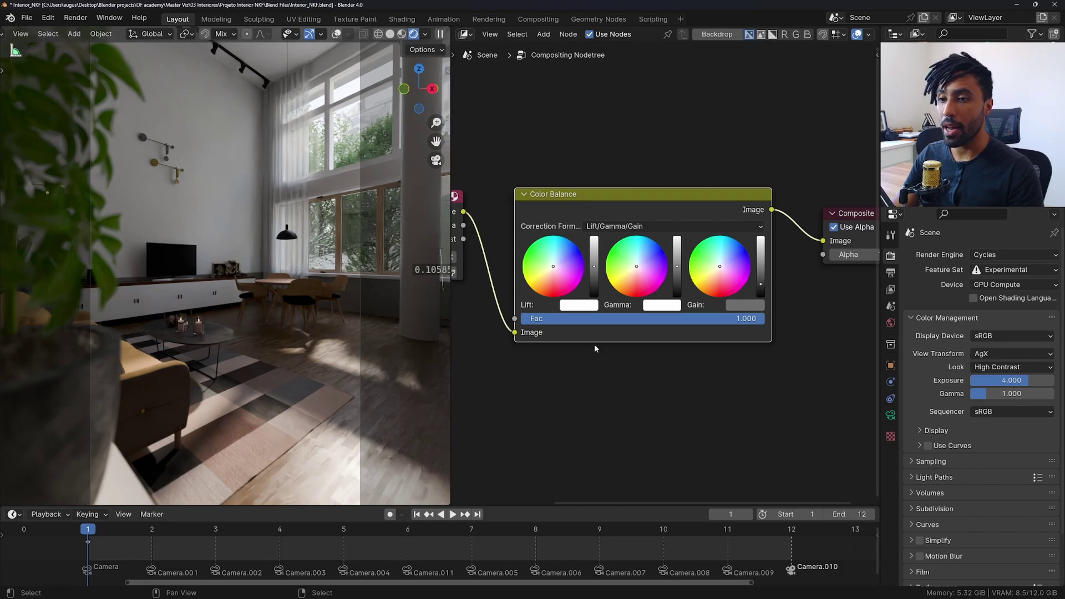
Set the Color Balance Gain brightness to 0.5
left_click(759, 306)
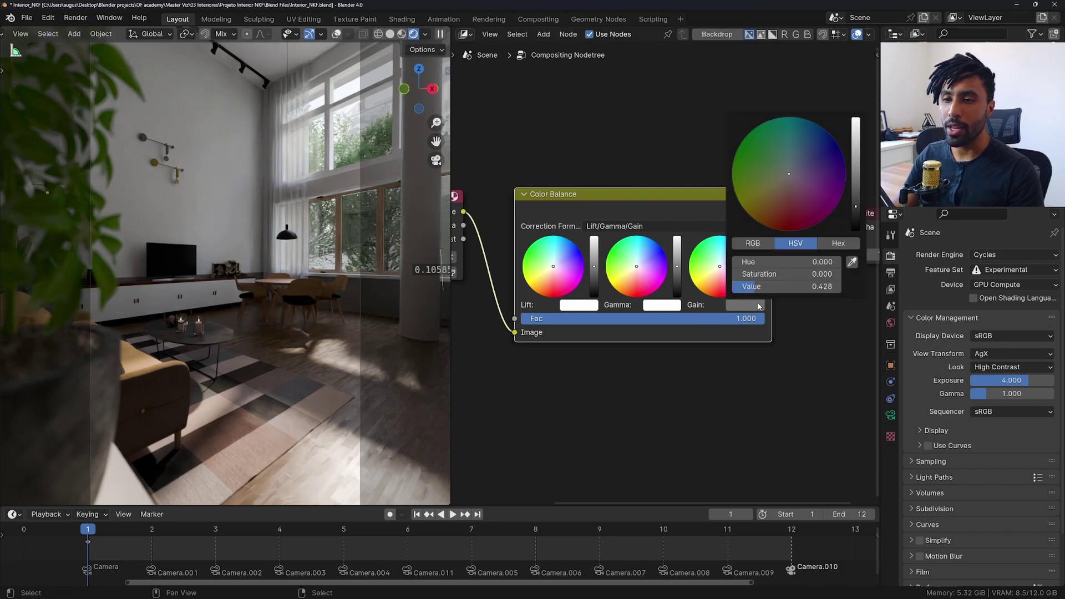
left_click(777, 284)
key("BackSpace")
type(".5")
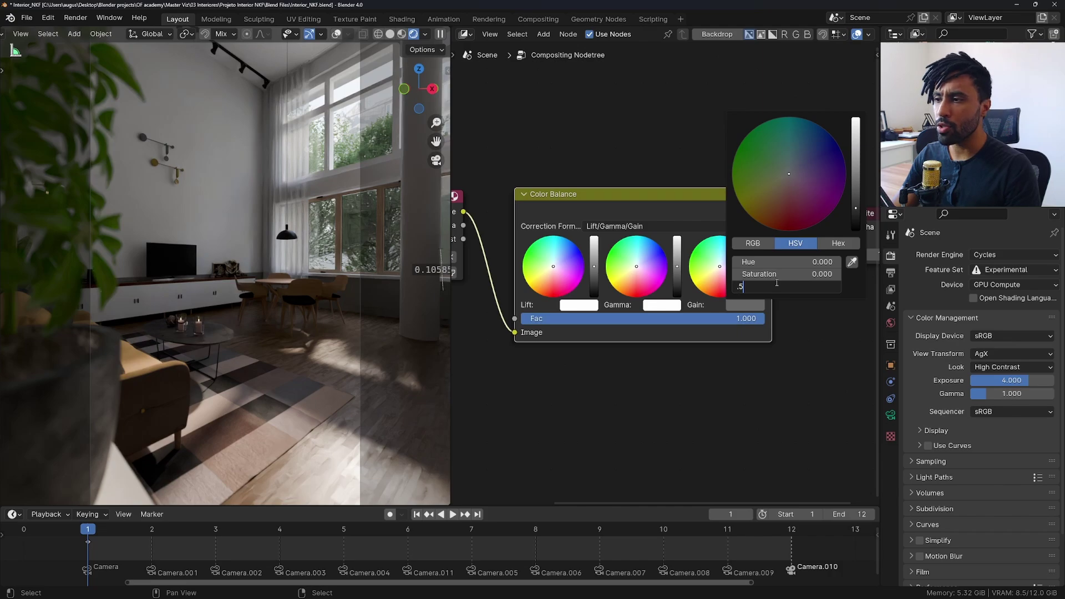
key("Return")
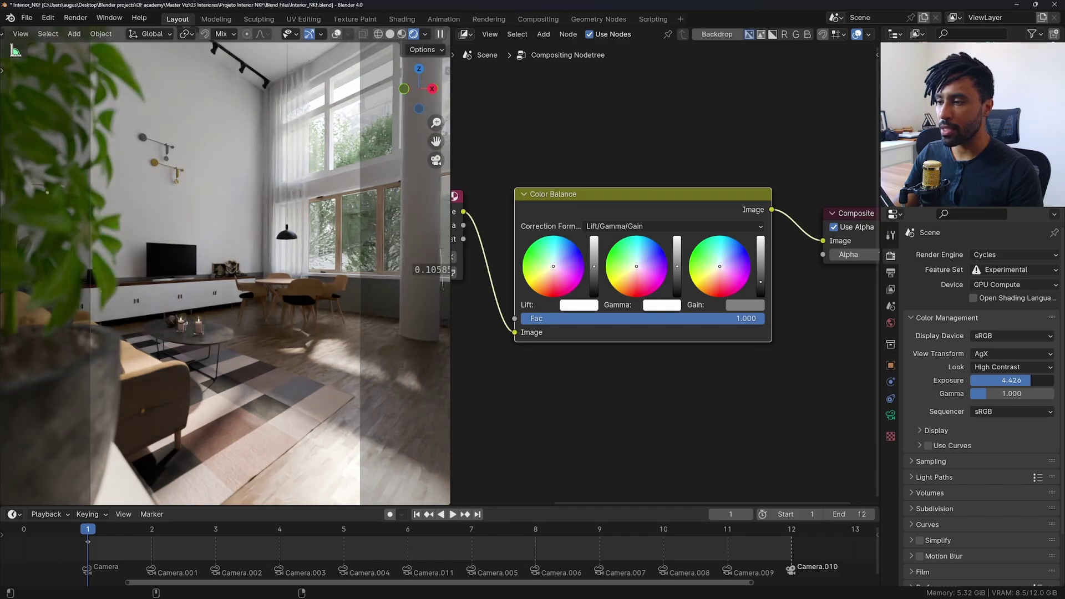
Set scene exposure to 4.186 and adjust the Lift brightness
left_click_drag(1012, 380, 998, 380)
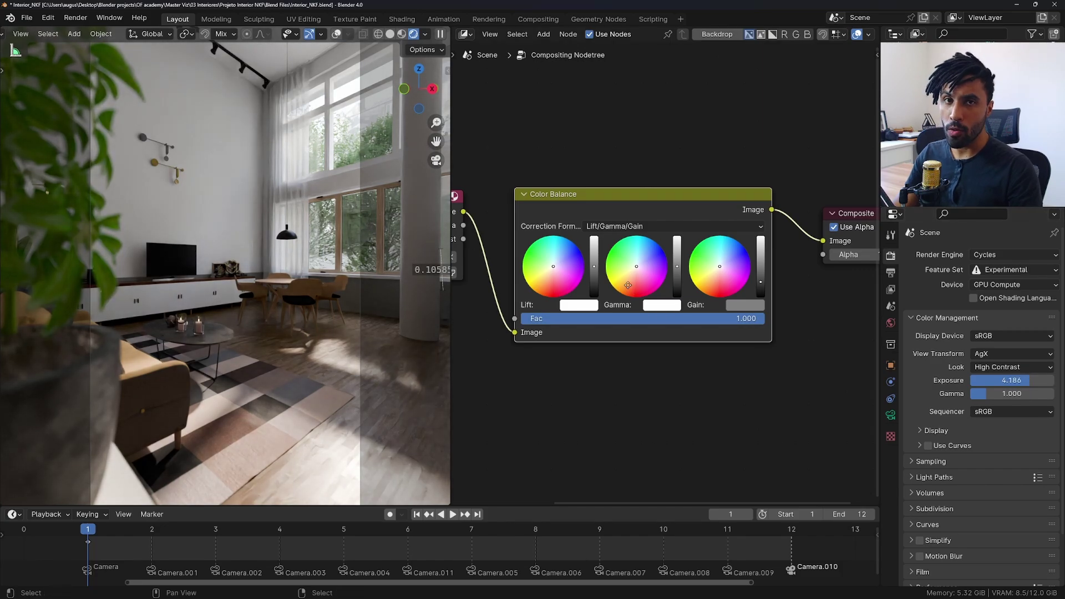
scroll(628, 285, "up", 2)
left_click_drag(575, 265, 577, 267)
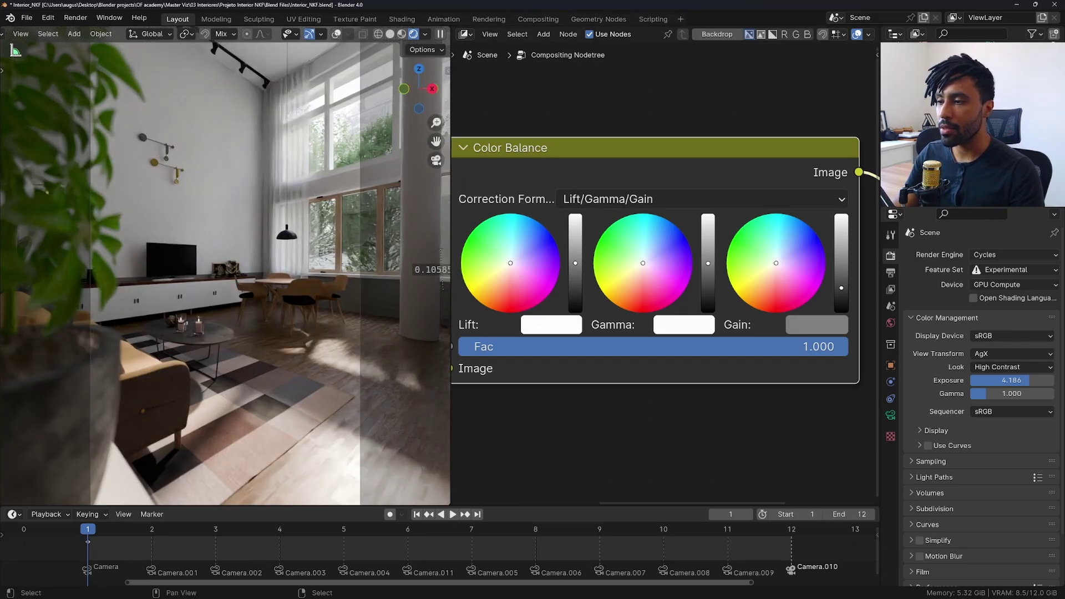
Raise the Gamma brightness and lower the Gain brightness
left_click_drag(708, 263, 707, 259)
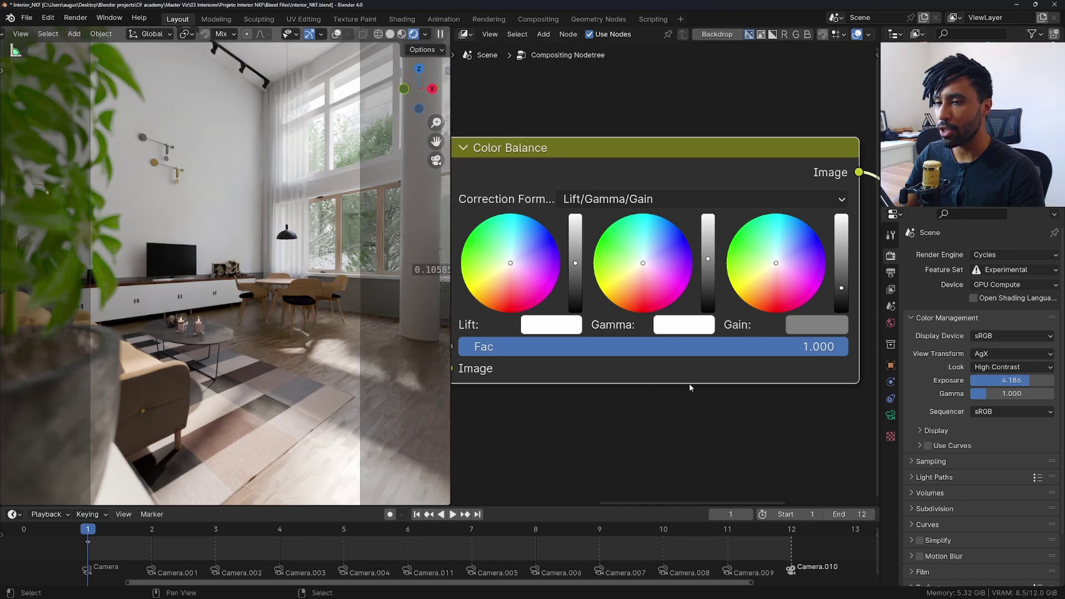
left_click_drag(843, 288, 797, 296)
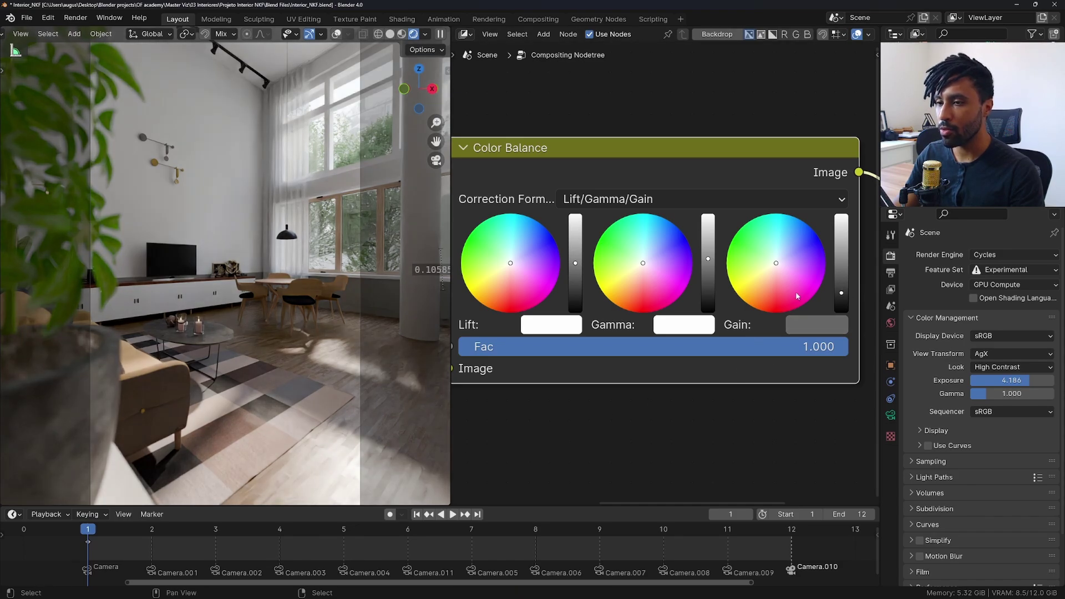
left_click_drag(710, 264, 709, 260)
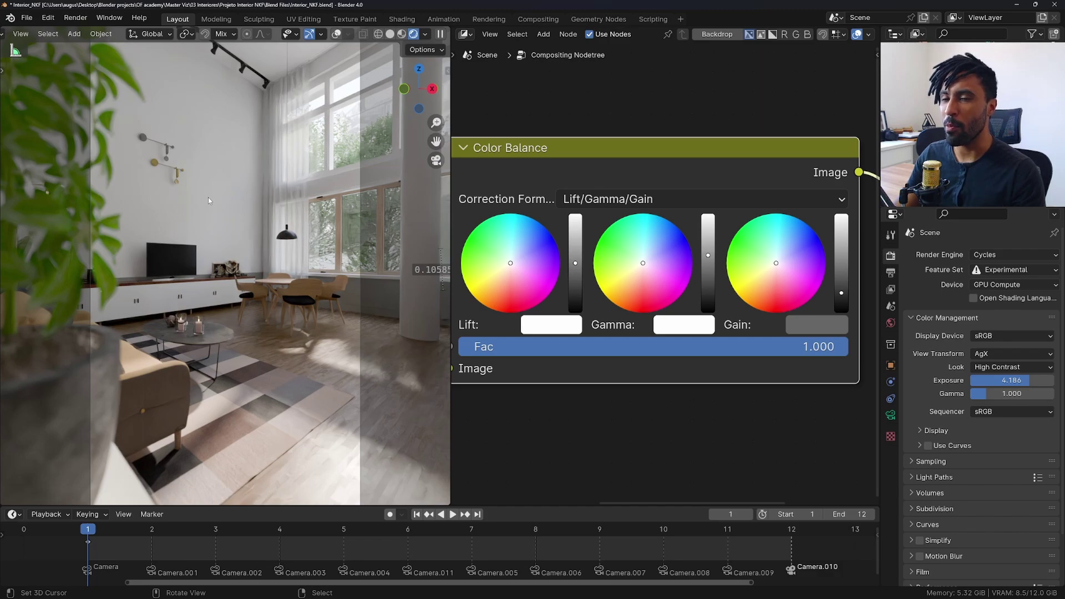
Set the Lift colour's brightness value to 0.970
left_click(577, 268)
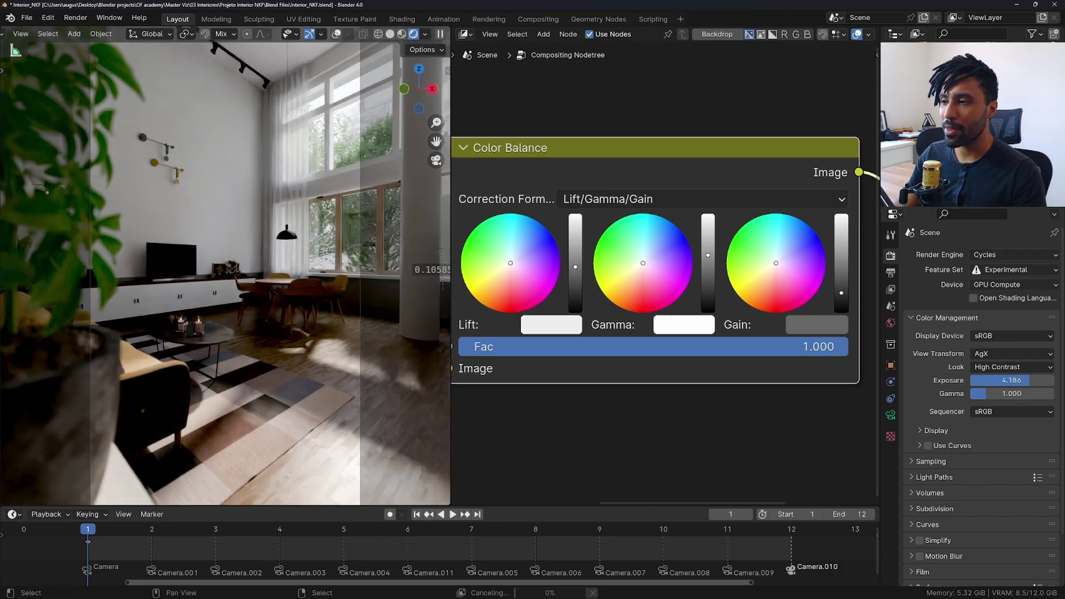
left_click(567, 334)
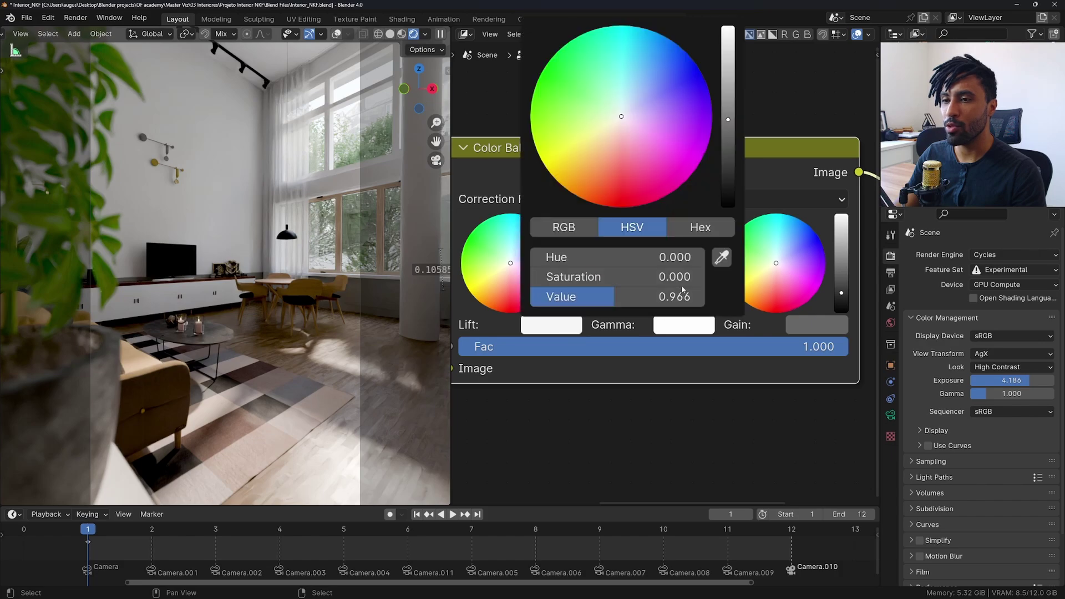
left_click(663, 296)
type(".9")
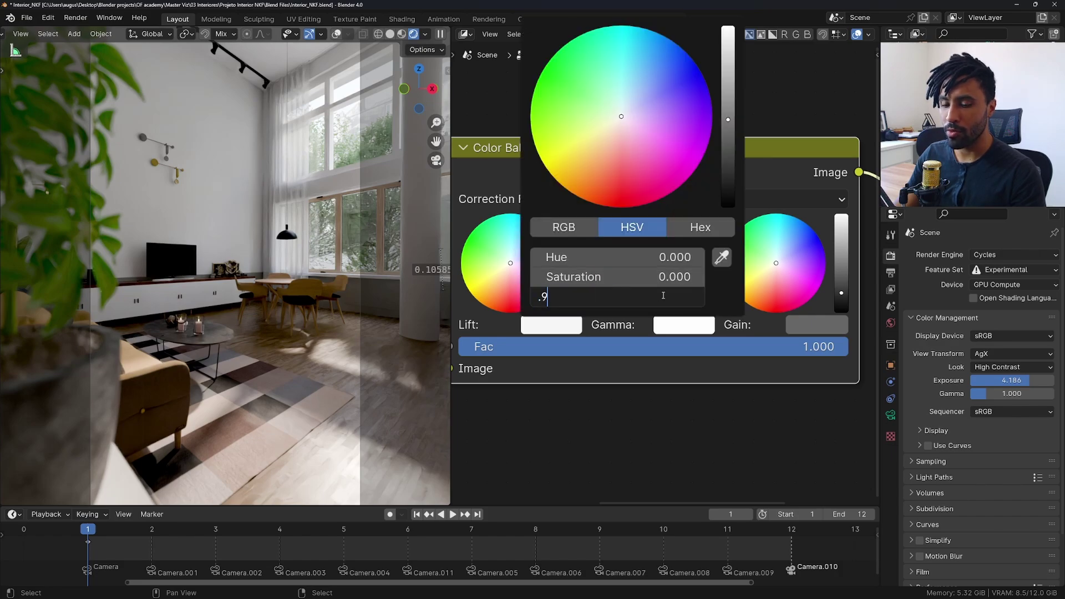
key("Return")
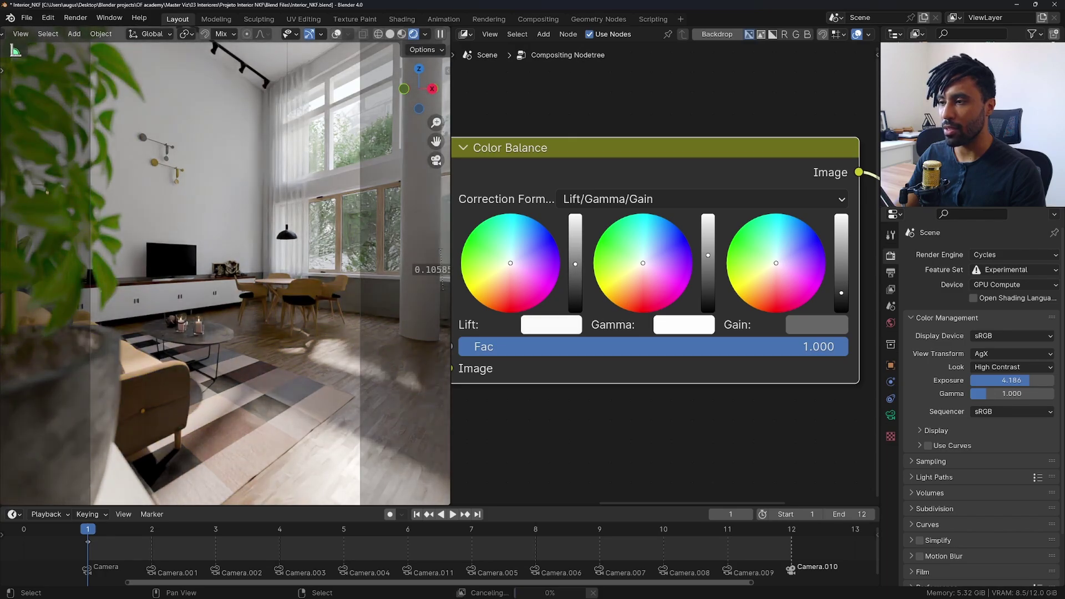
left_click(563, 333)
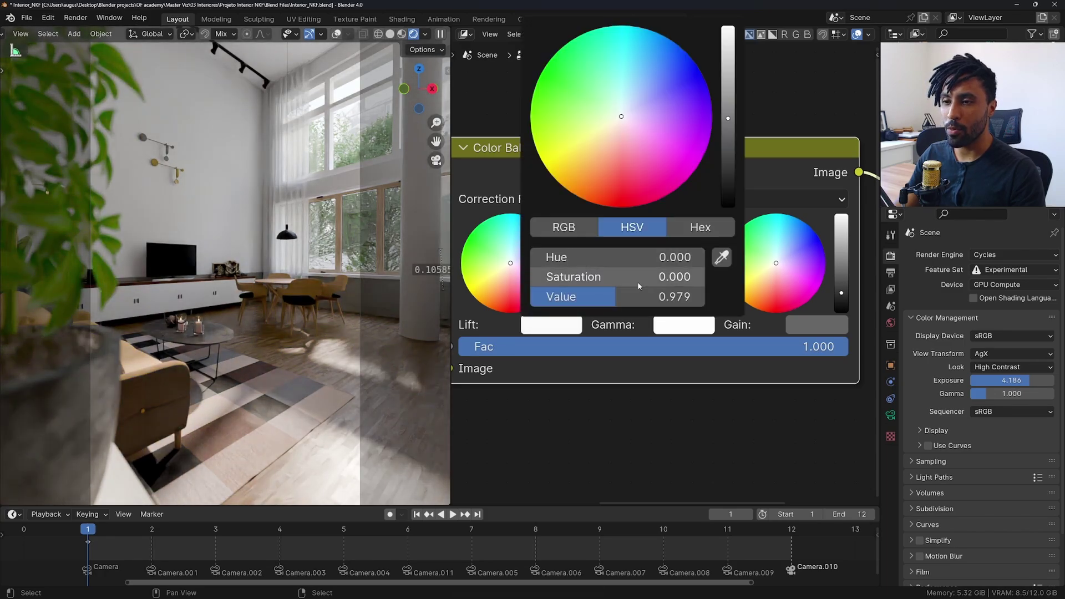
left_click(640, 299)
type(".")
key("BackSpace")
type("7")
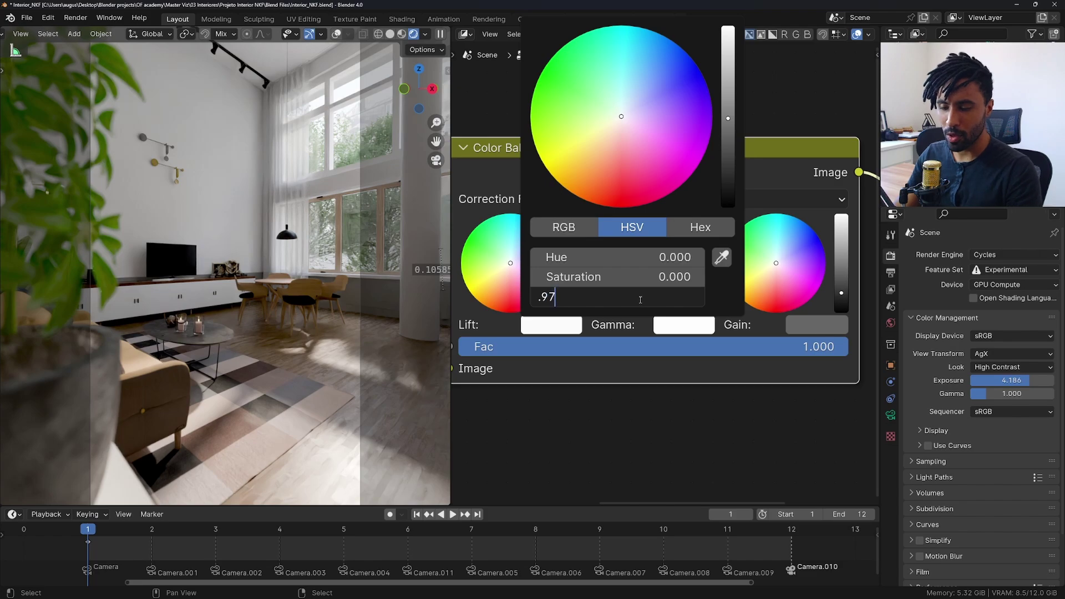
key("Return")
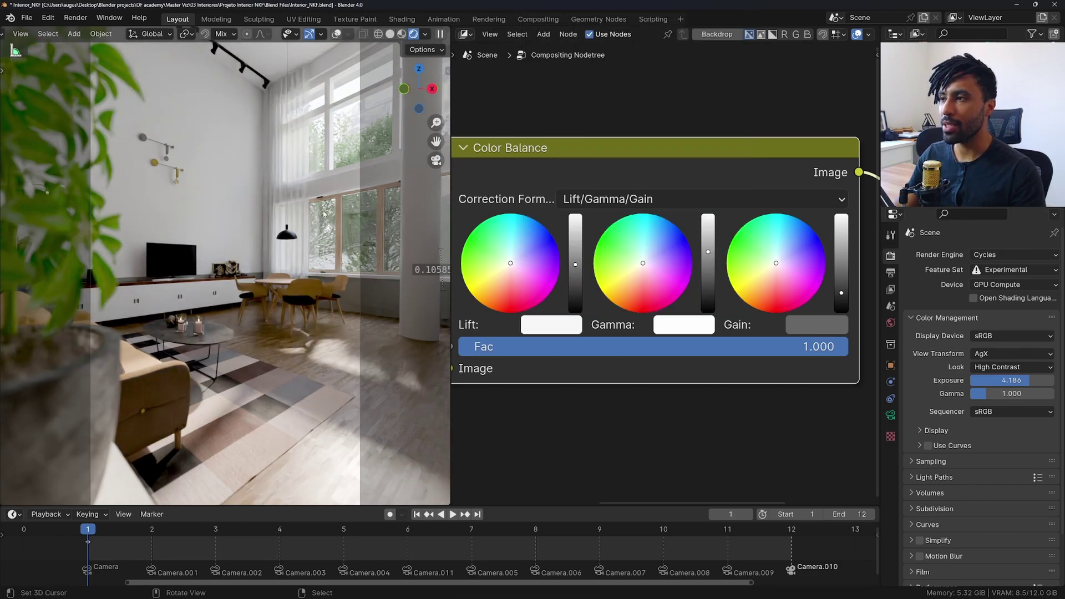
Try the Punchy, Greyscale and Base Contrast looks, settling on Very High Contrast
left_click(1000, 369)
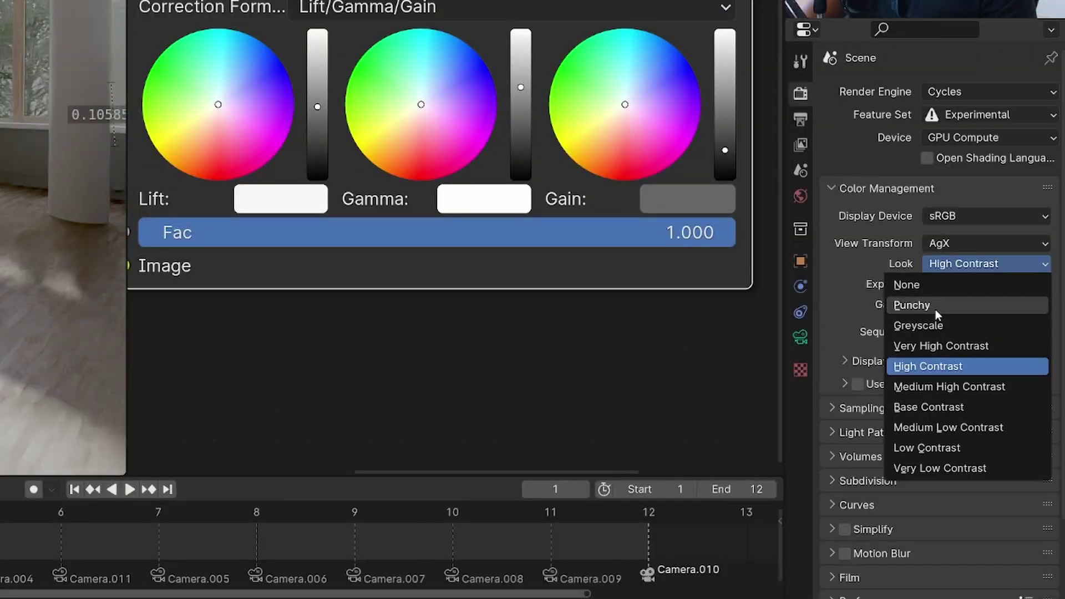
left_click(935, 310)
left_click(971, 265)
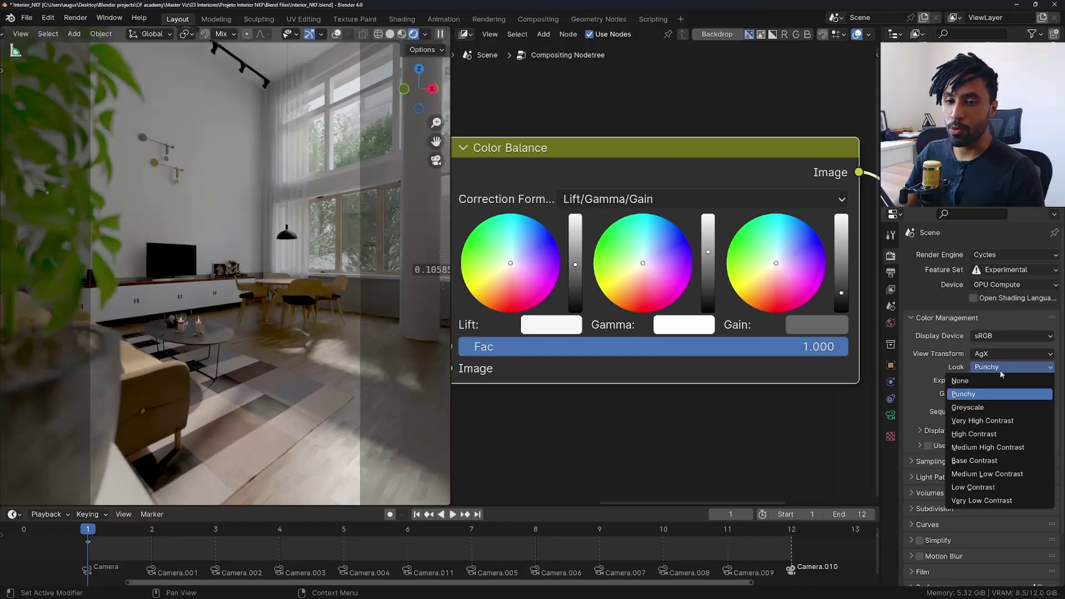
left_click(970, 407)
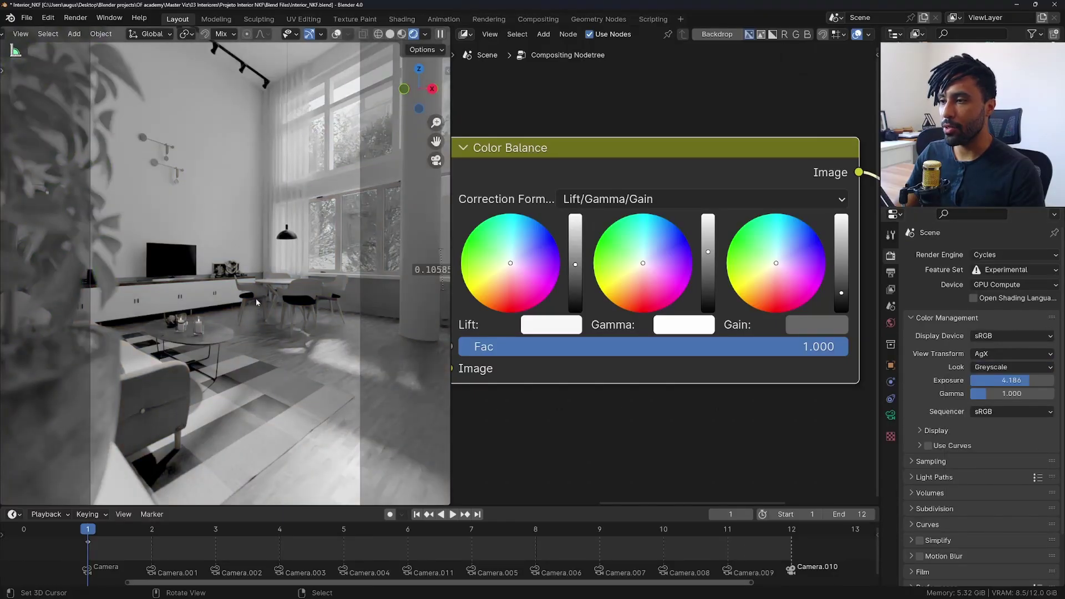
left_click(1005, 369)
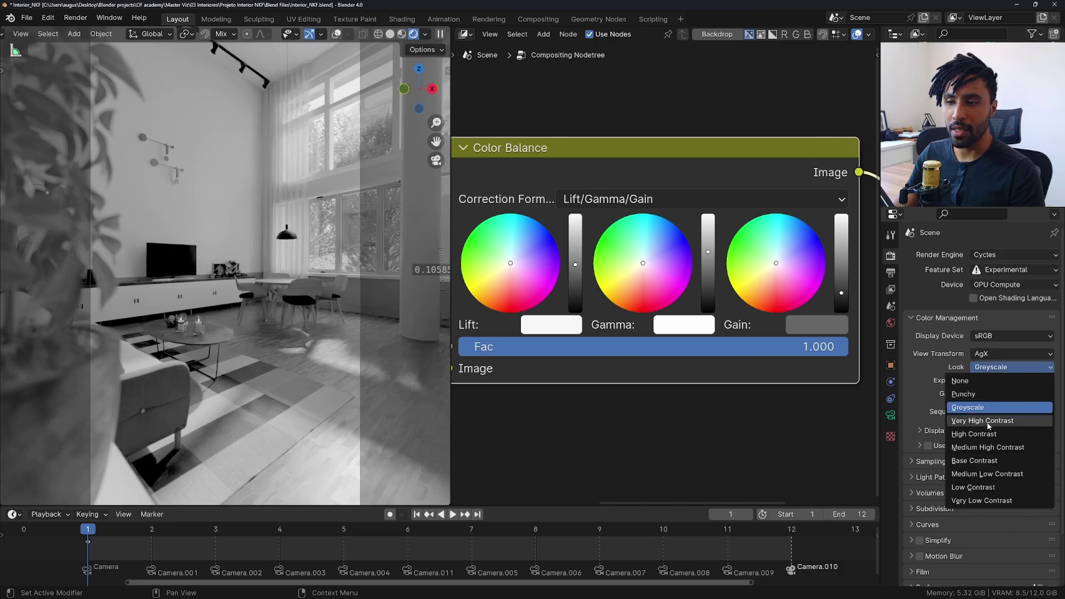
left_click(989, 422)
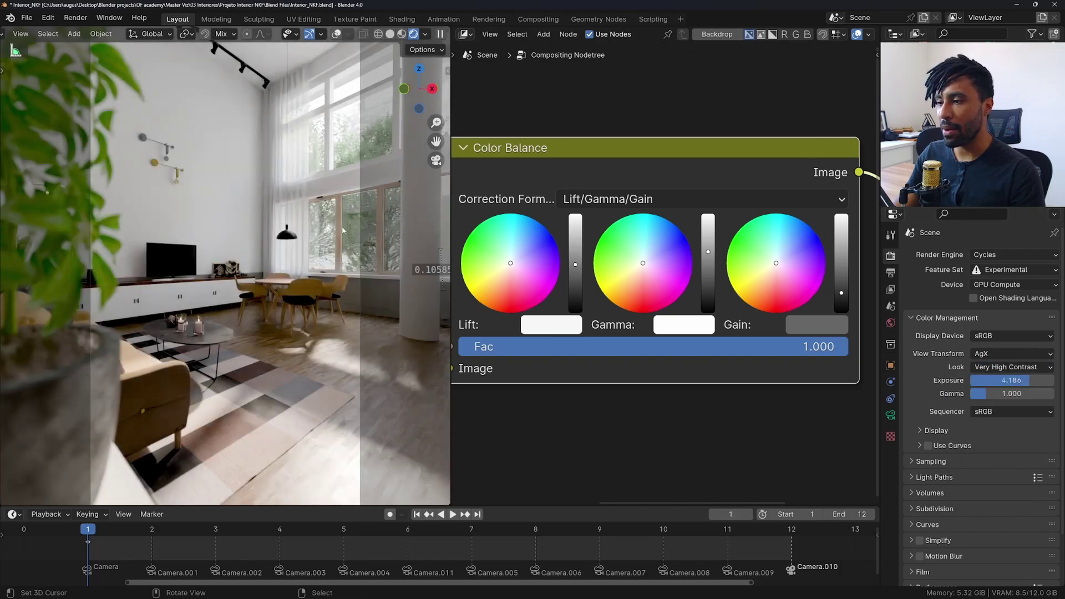
left_click(998, 367)
left_click(978, 462)
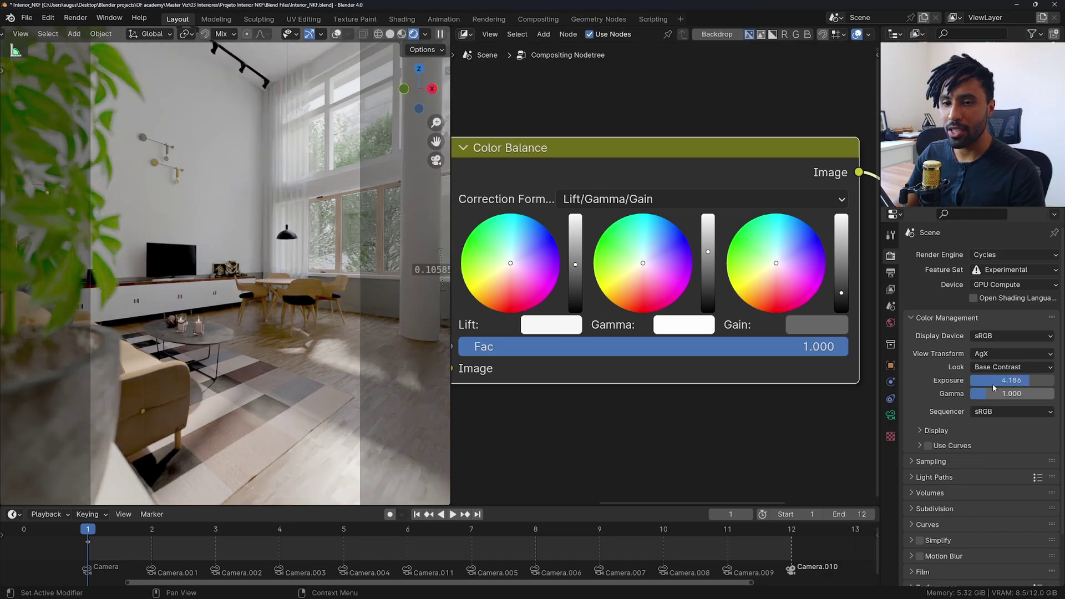
left_click(996, 367)
left_click(977, 423)
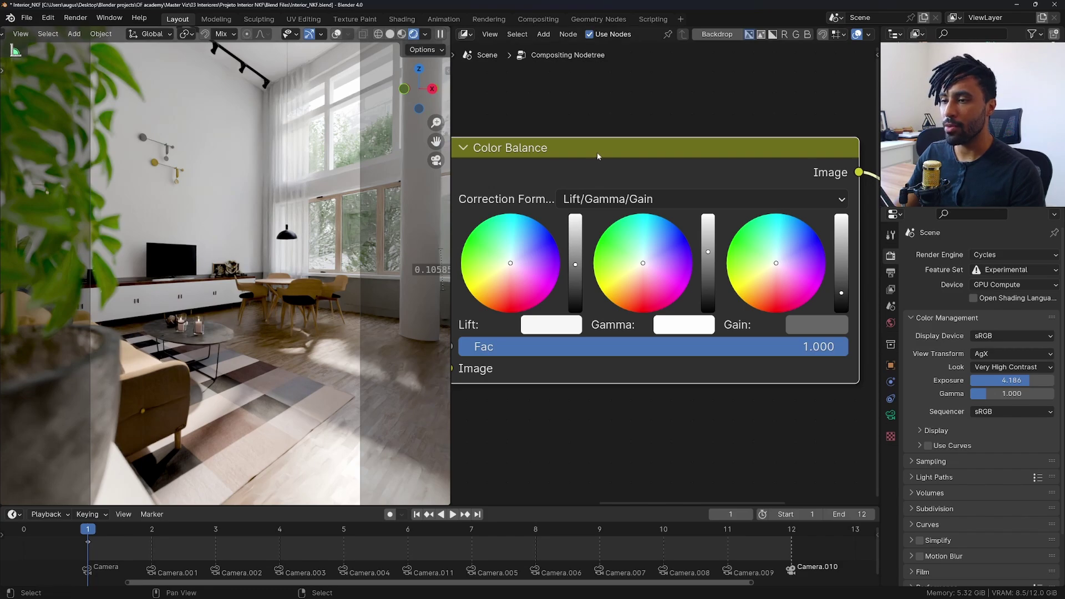
key("m")
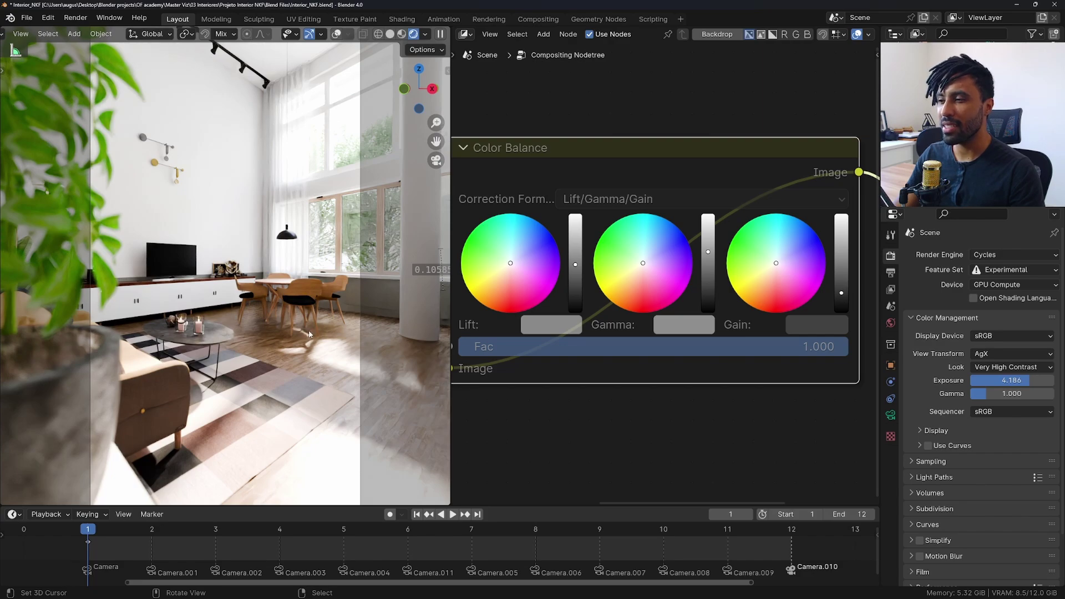
key("m")
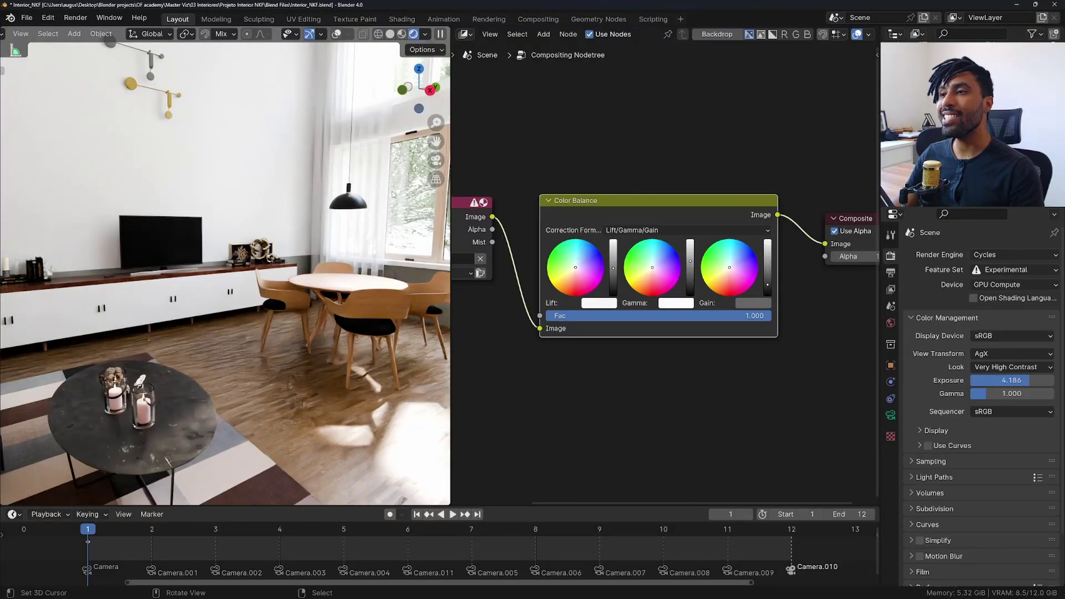
Check the viewport shading Compositor option is set to Always
left_click(425, 34)
left_click(476, 214)
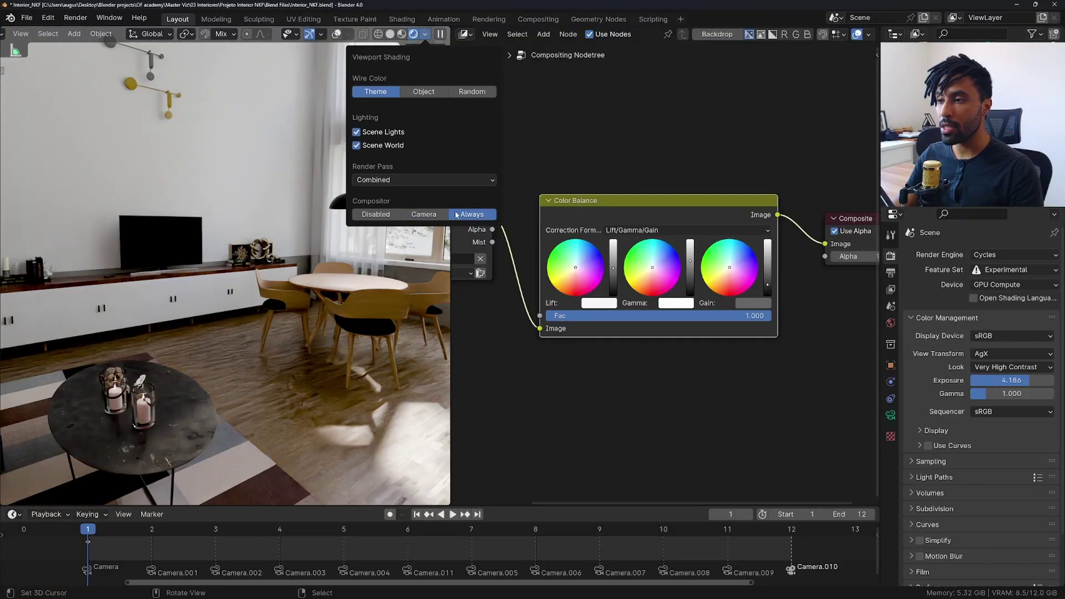
left_click(377, 215)
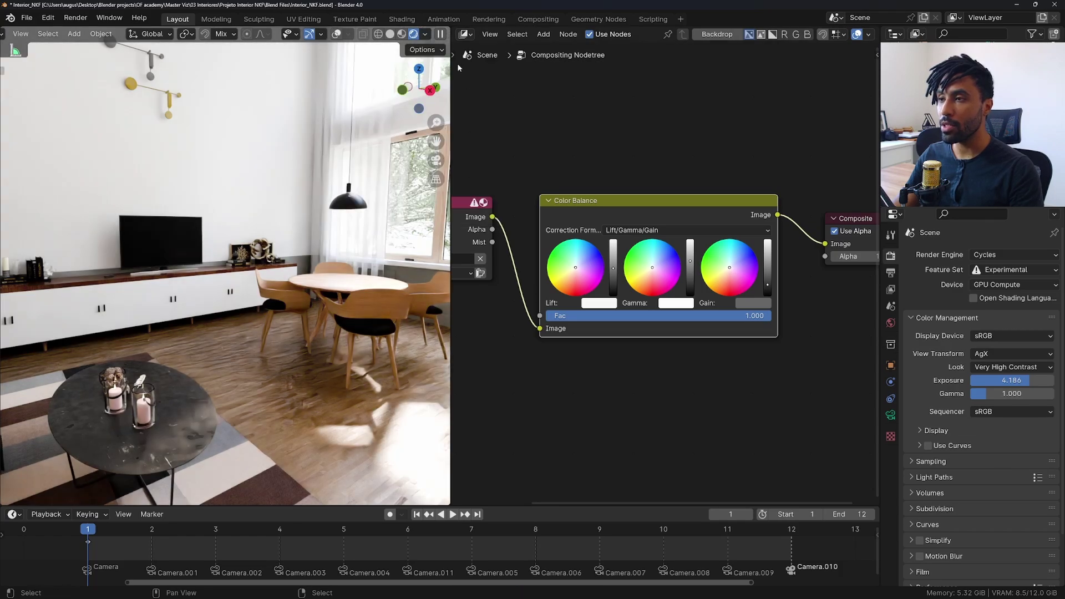